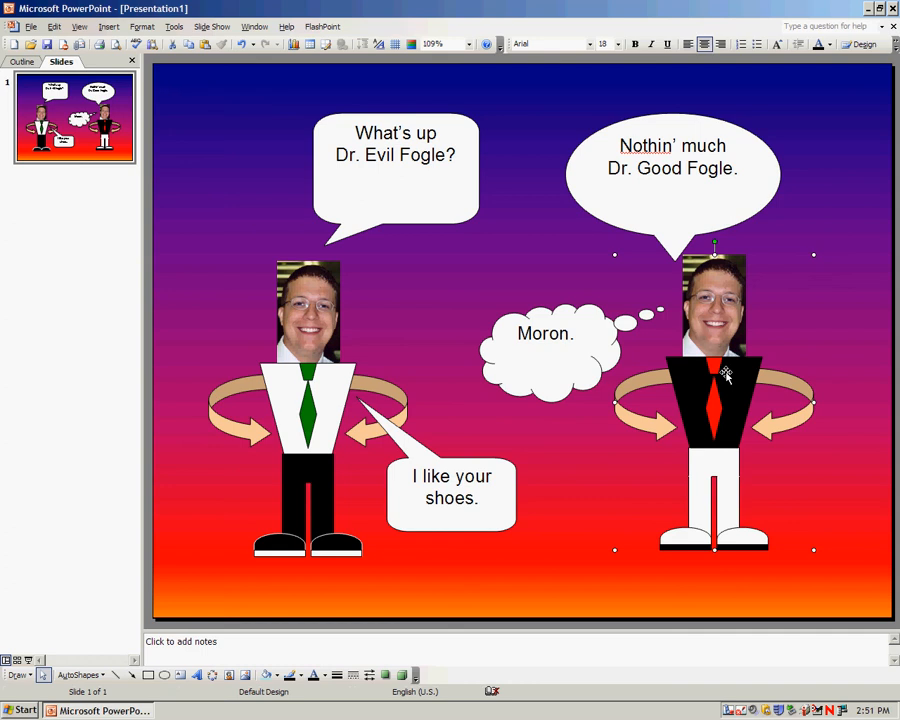
click(412, 195)
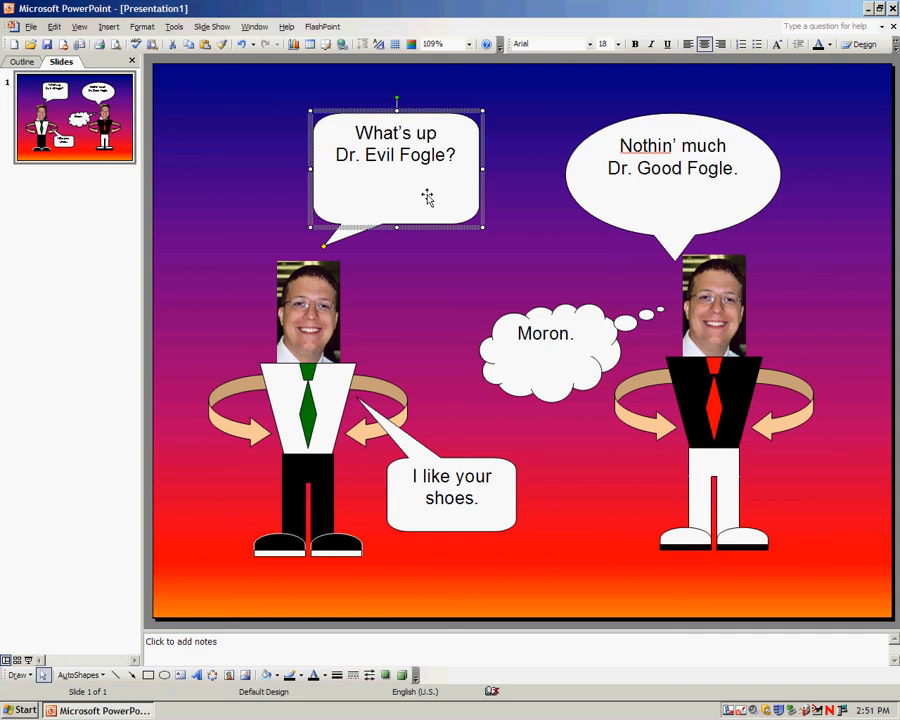
click(666, 201)
click(491, 475)
click(542, 374)
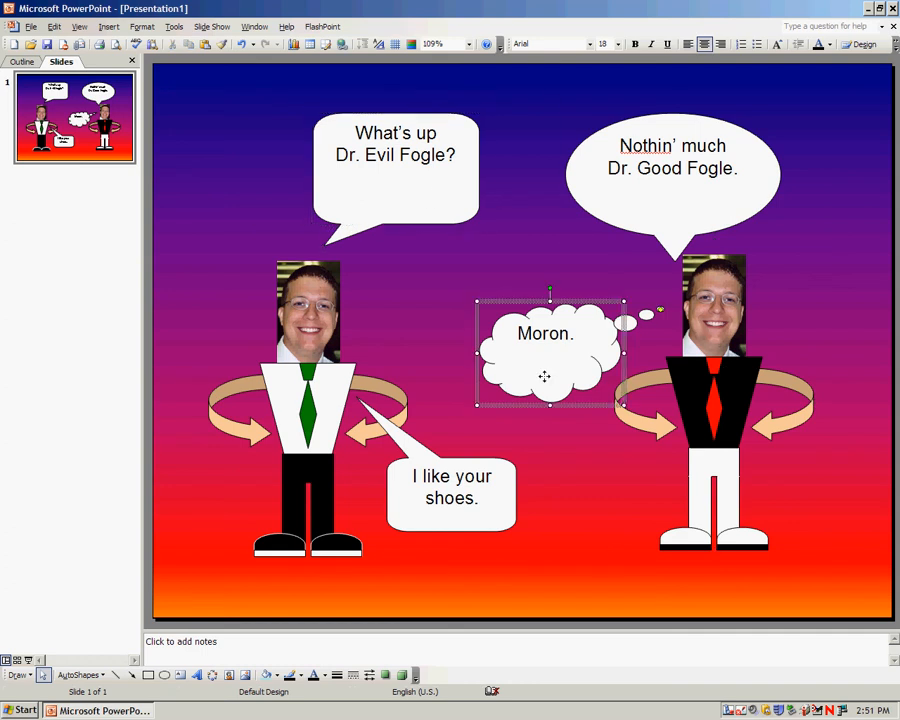
click(590, 450)
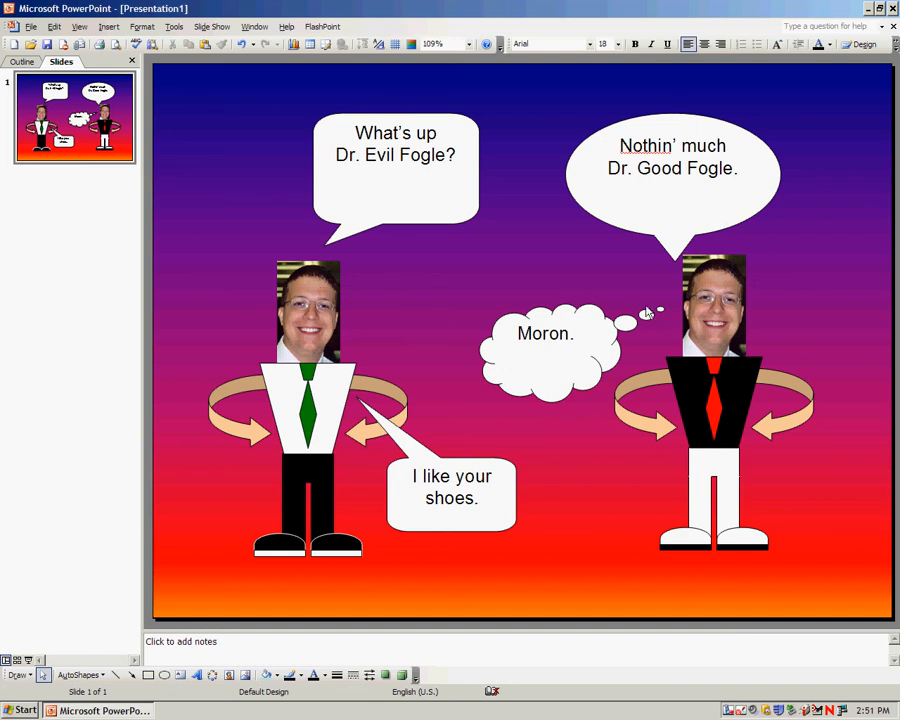
Open the Custom Animation settings for the slide with the "What's up" callout selected.
right_click(309, 402)
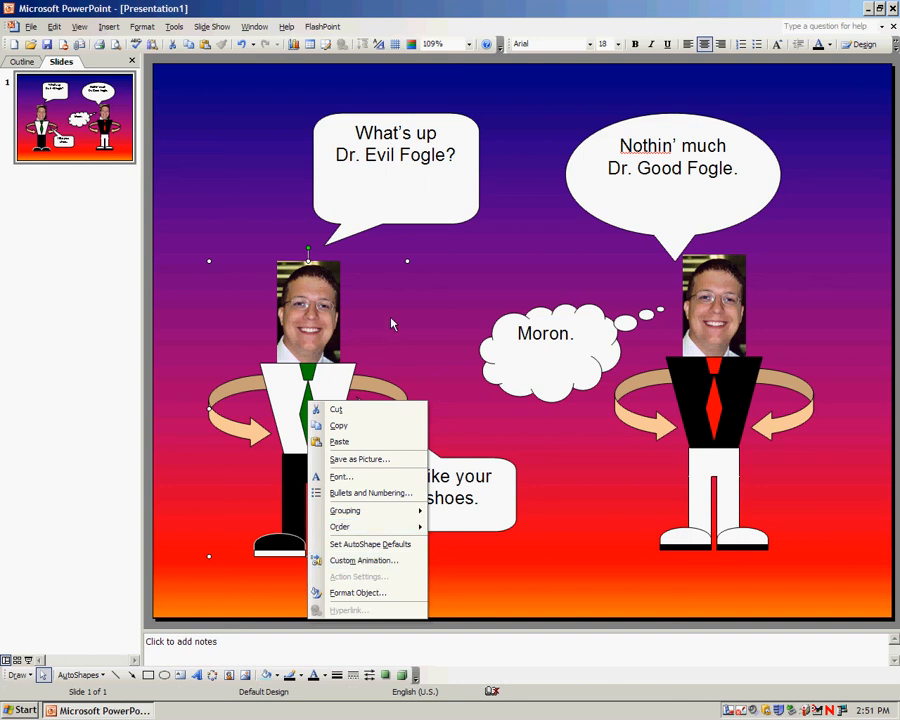
click(418, 209)
right_click(419, 211)
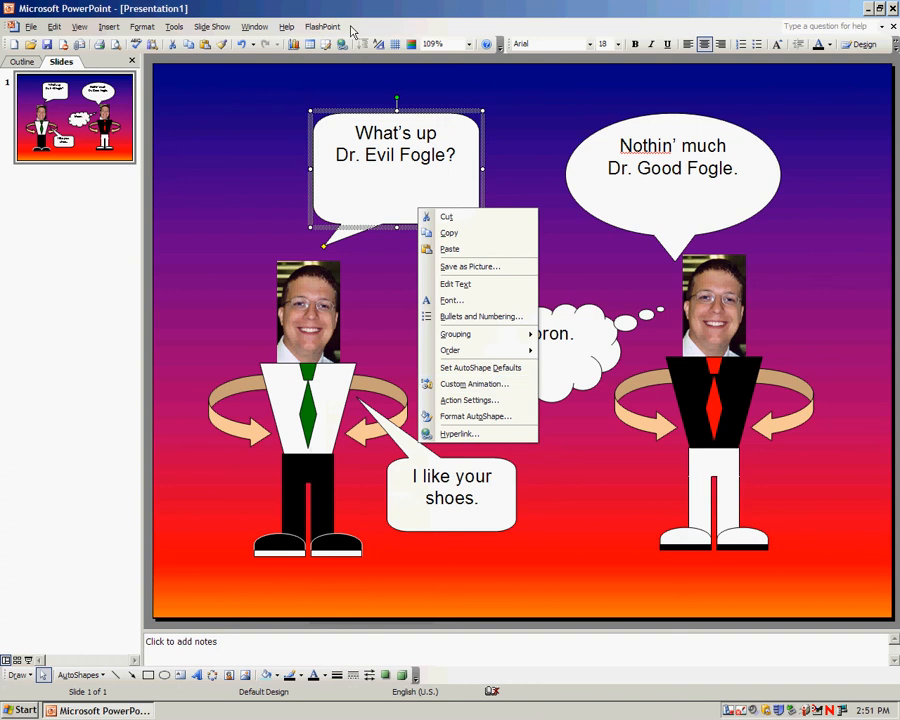
click(212, 26)
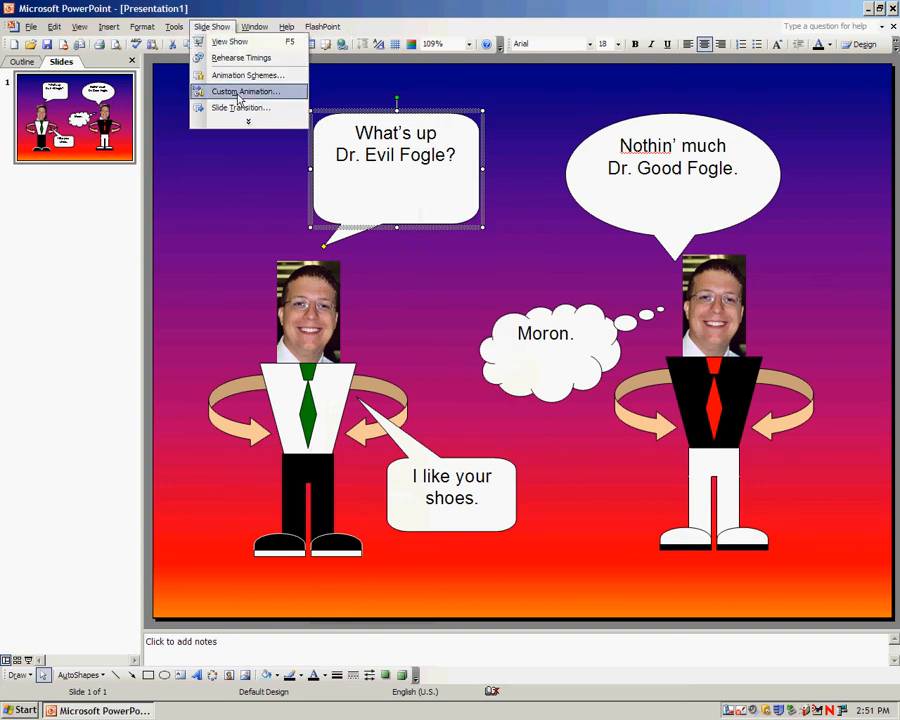
click(240, 92)
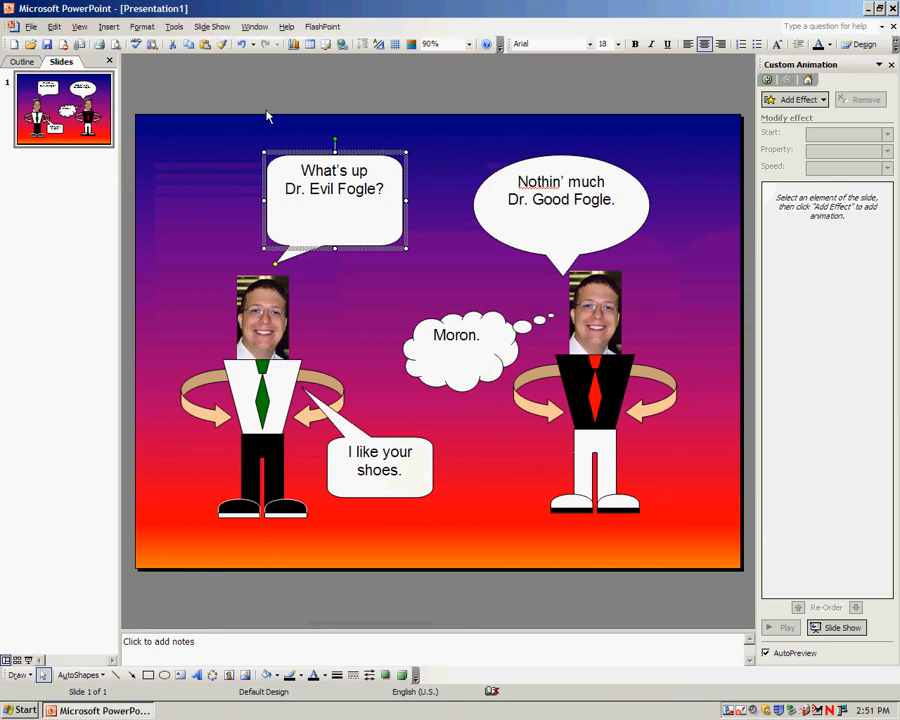
Give the white-shirted figure with the green tie a Fly In entrance effect with direction From Left.
click(264, 345)
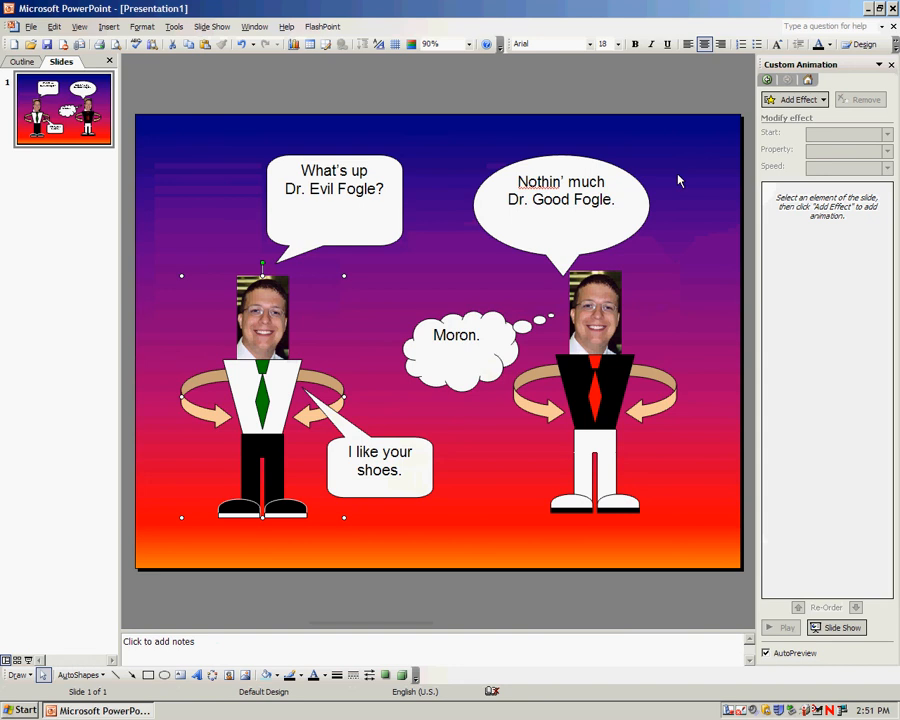
click(812, 102)
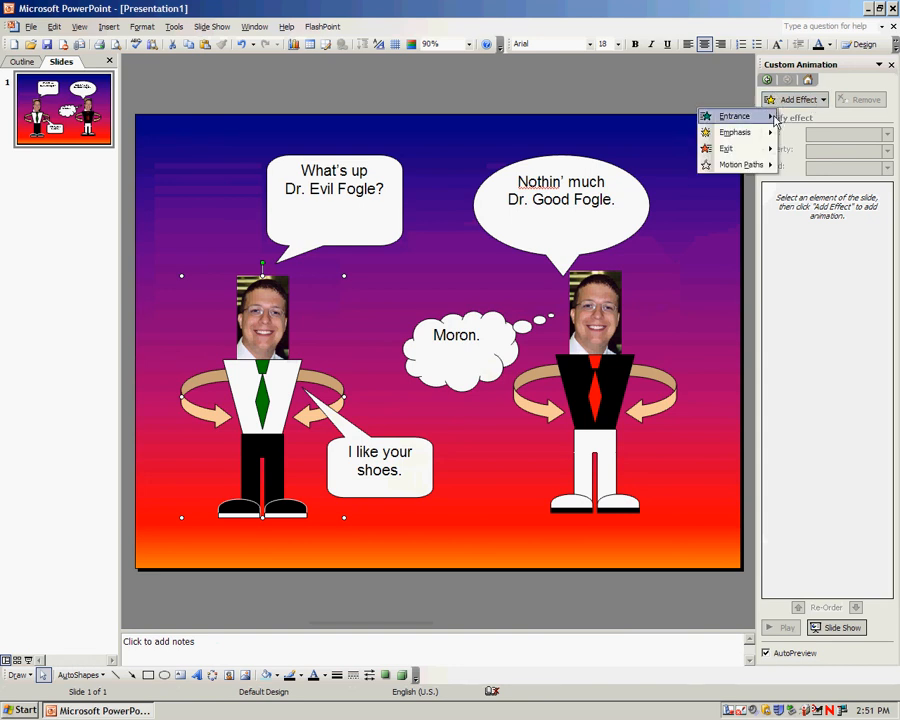
mouse_move(775, 120)
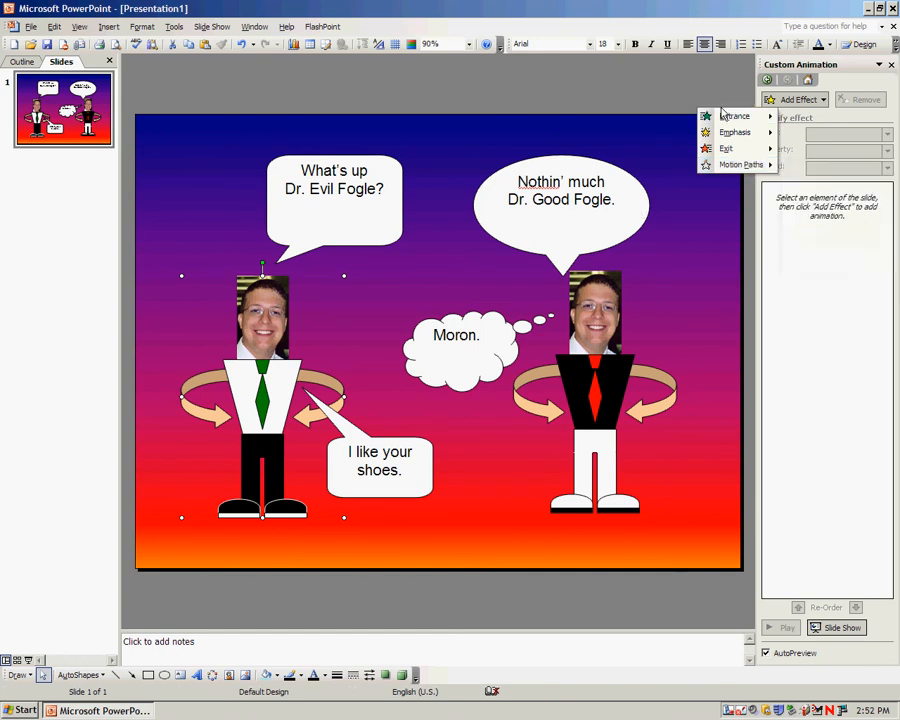
mouse_move(729, 117)
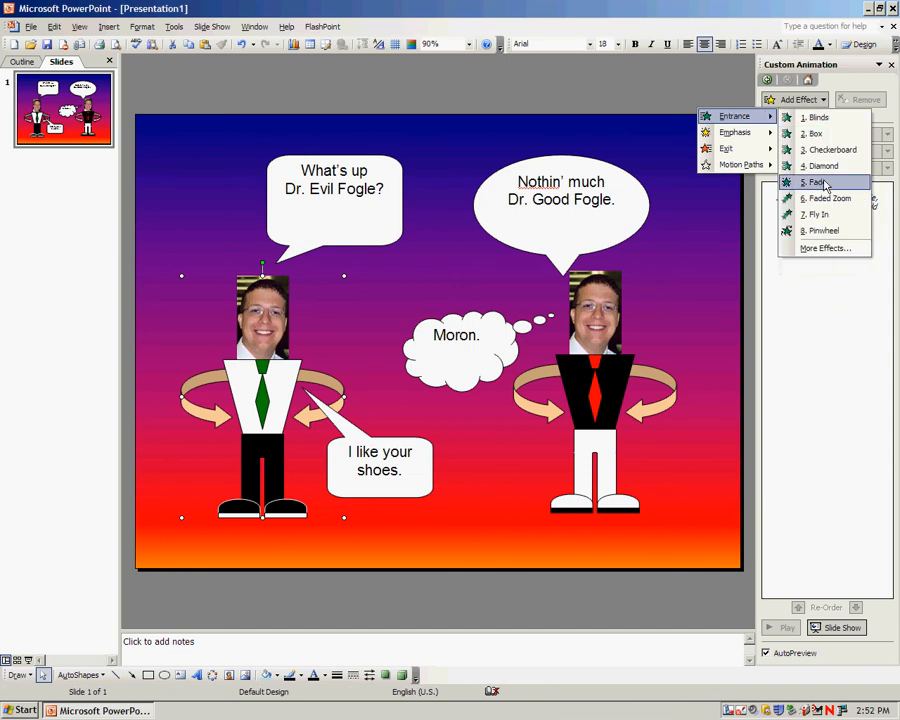
click(820, 215)
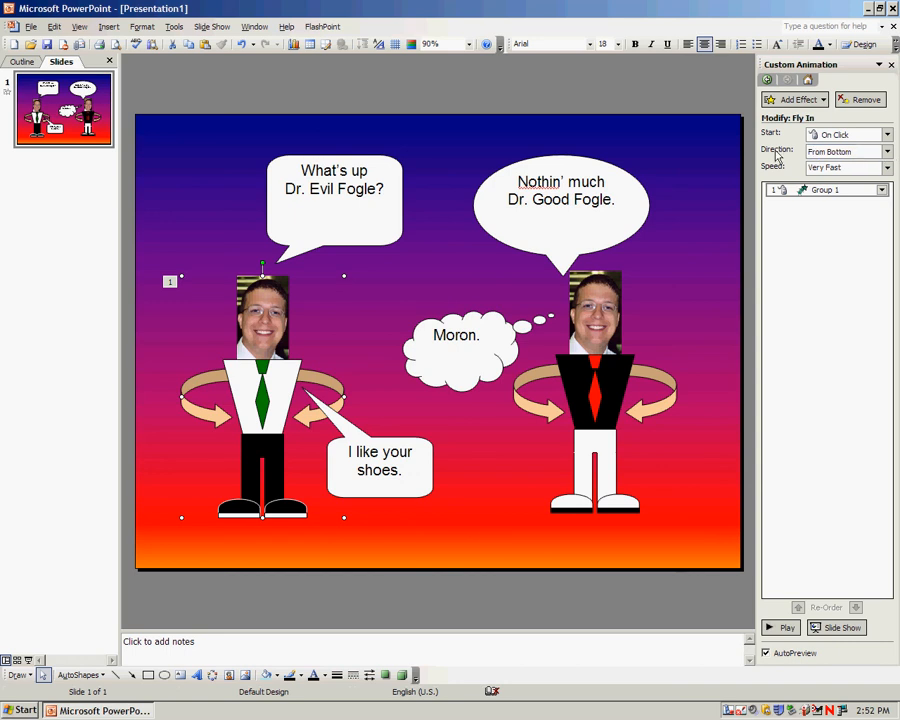
click(886, 151)
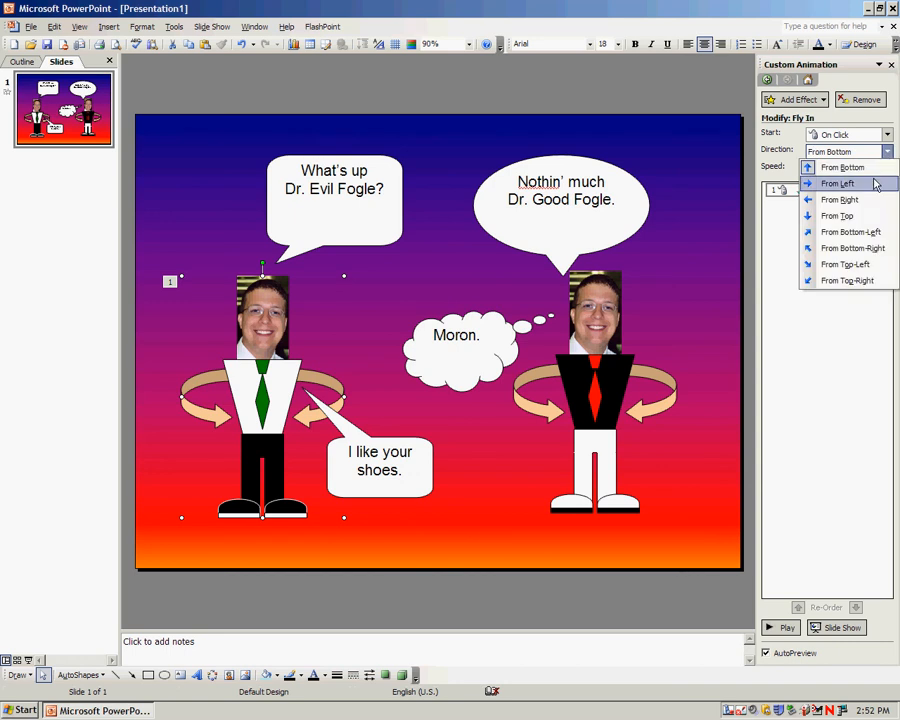
click(875, 184)
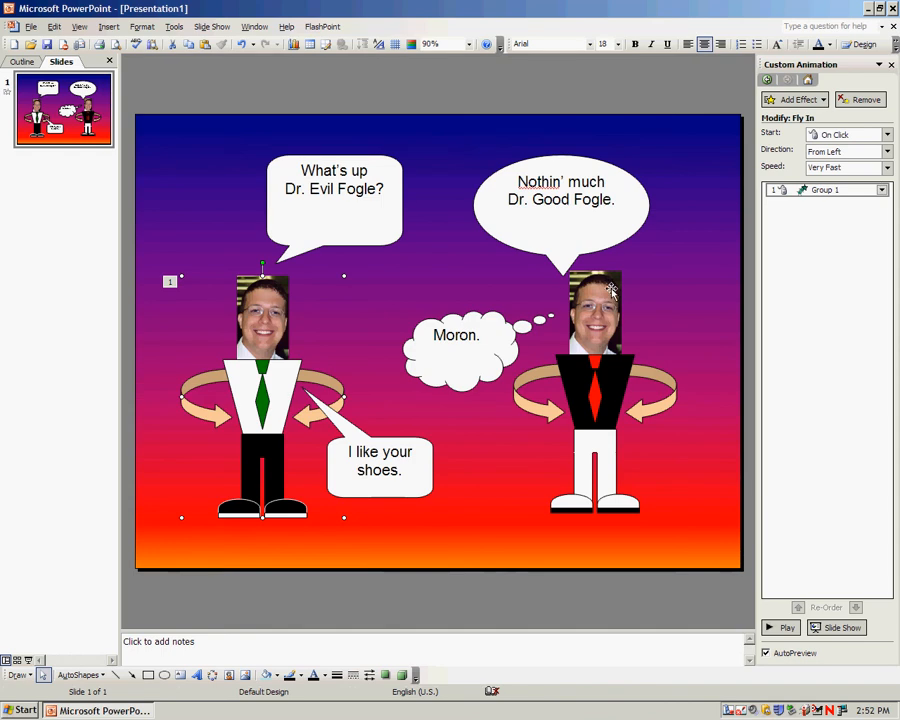
Give the black-shirted figure with the red tie a Fly In entrance effect, From Right at Fast speed.
click(611, 290)
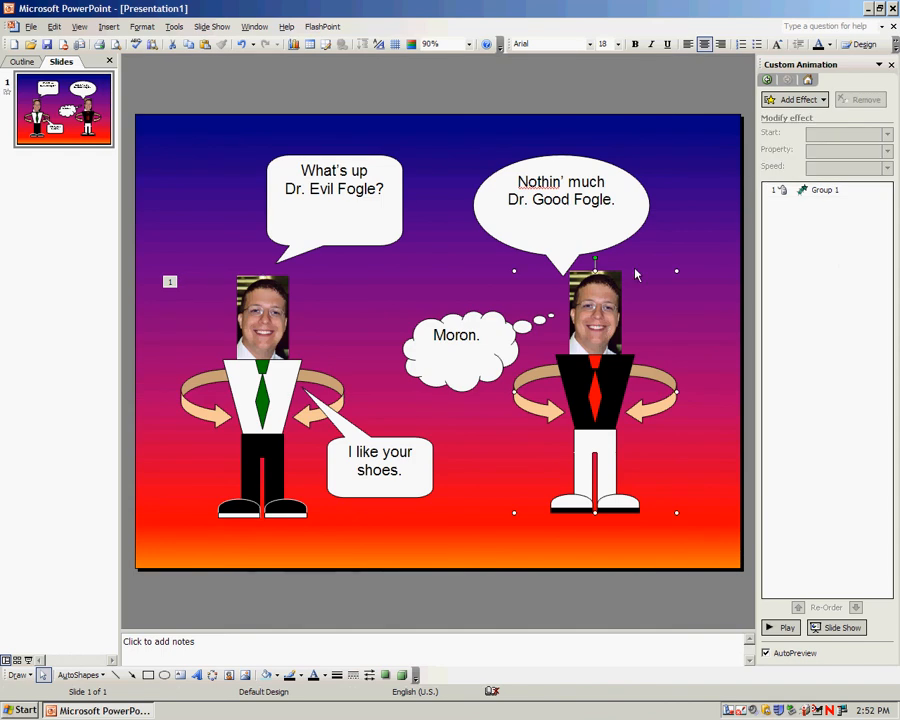
click(810, 100)
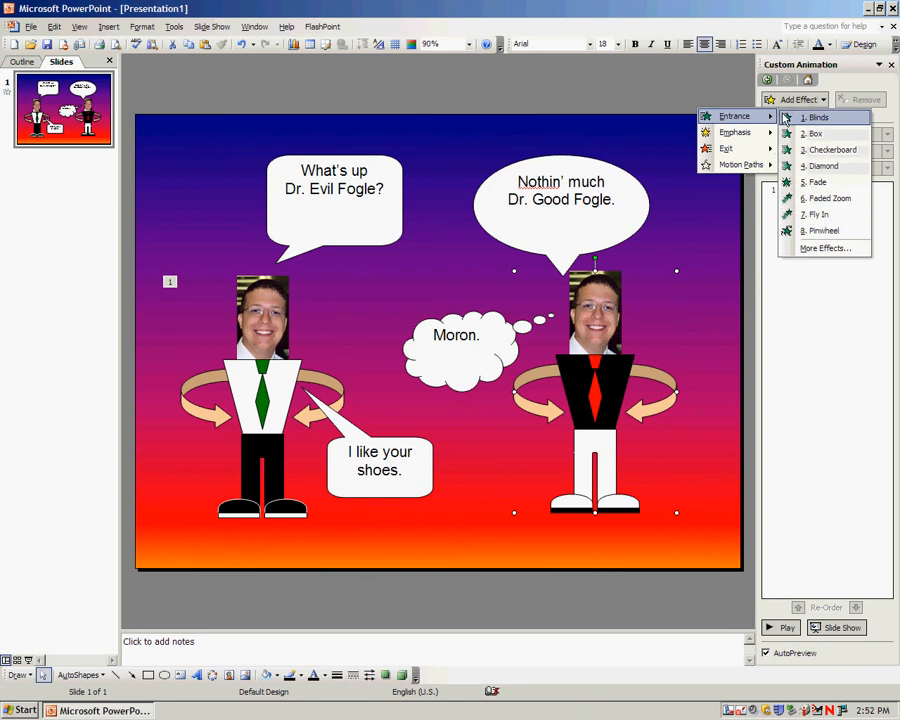
click(815, 215)
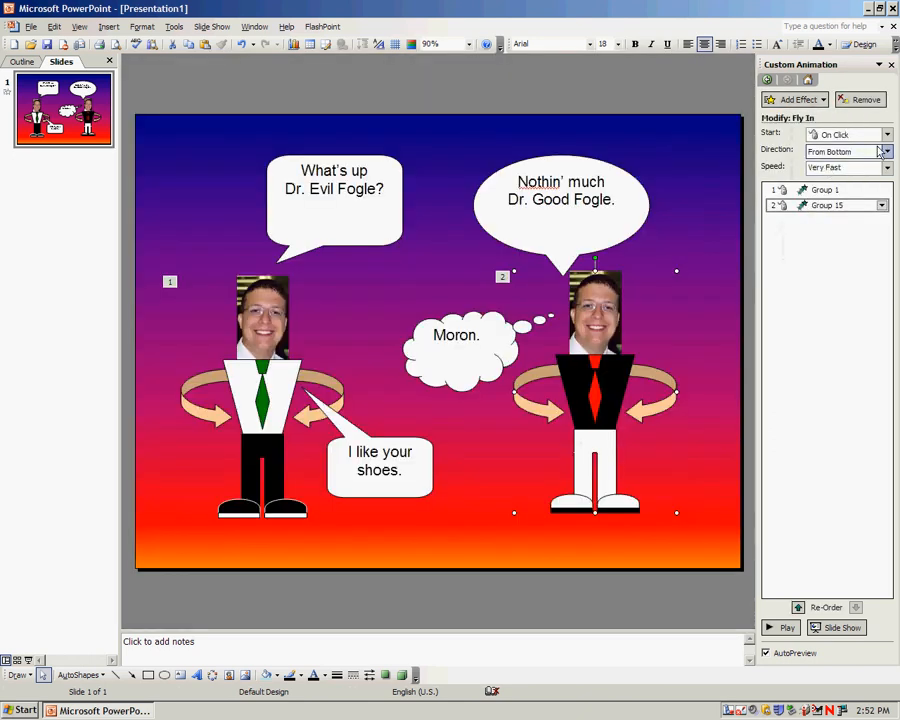
click(885, 151)
click(855, 198)
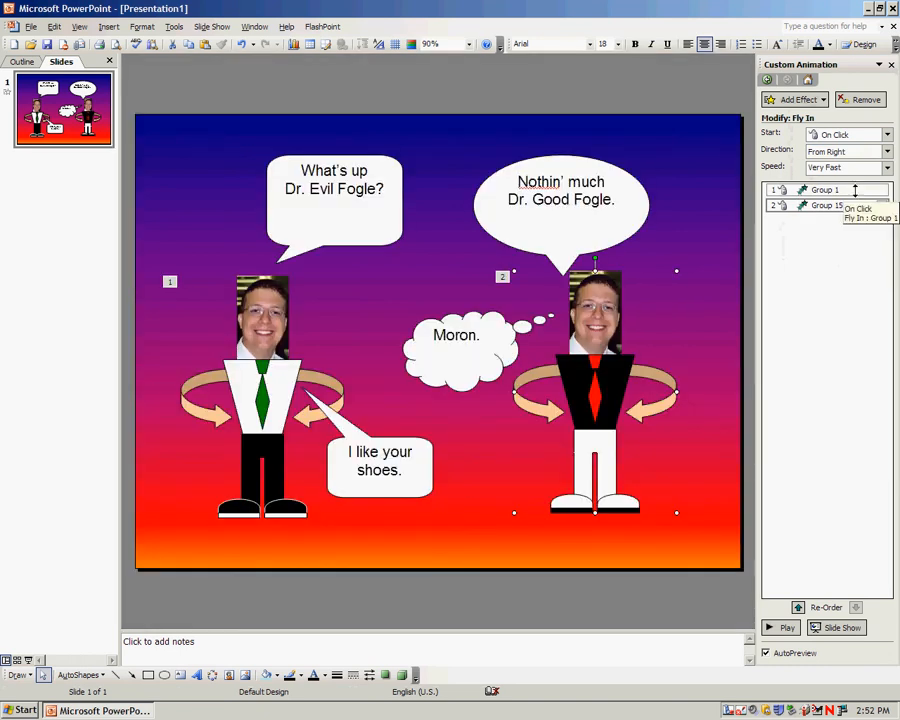
click(886, 167)
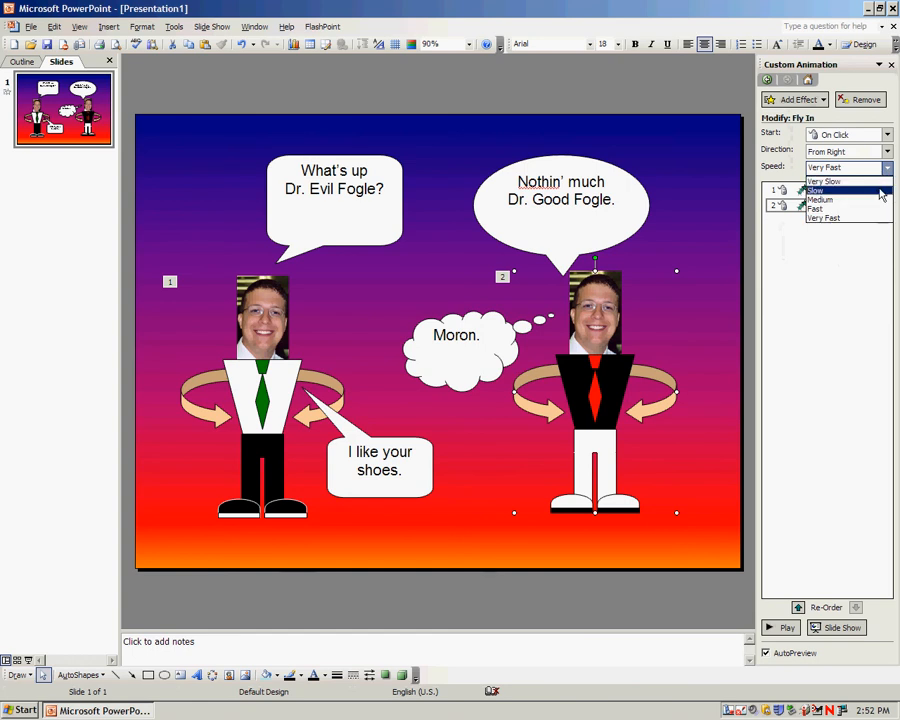
click(880, 208)
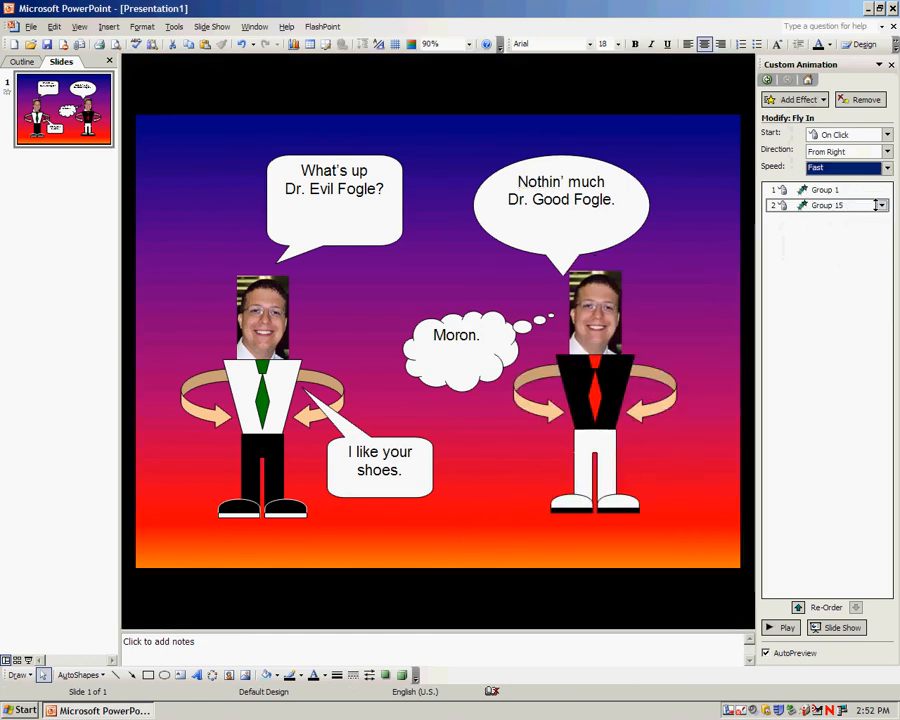
click(679, 100)
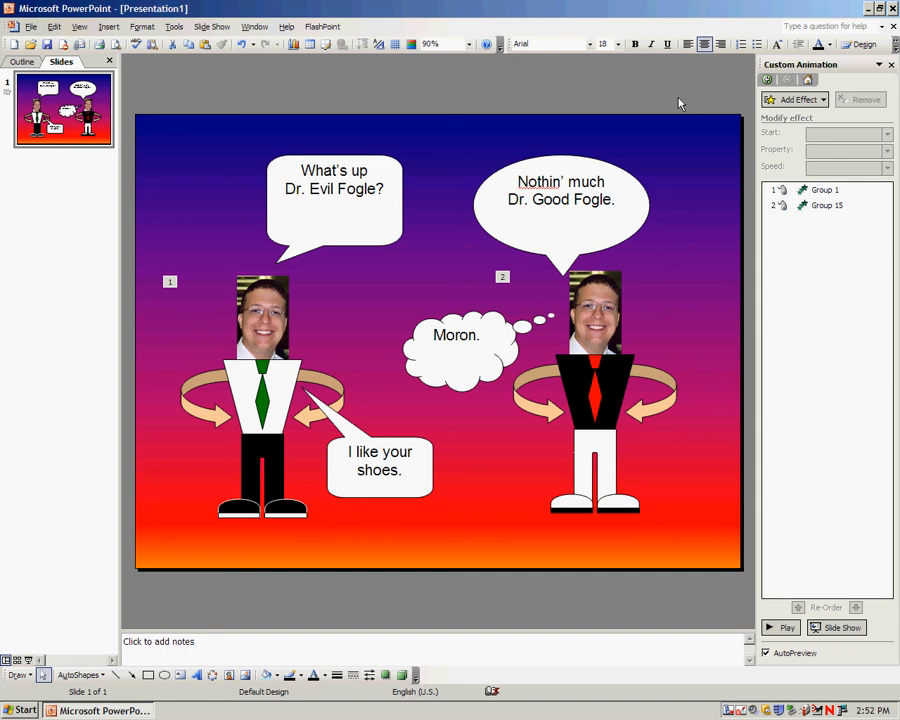
click(394, 222)
click(502, 225)
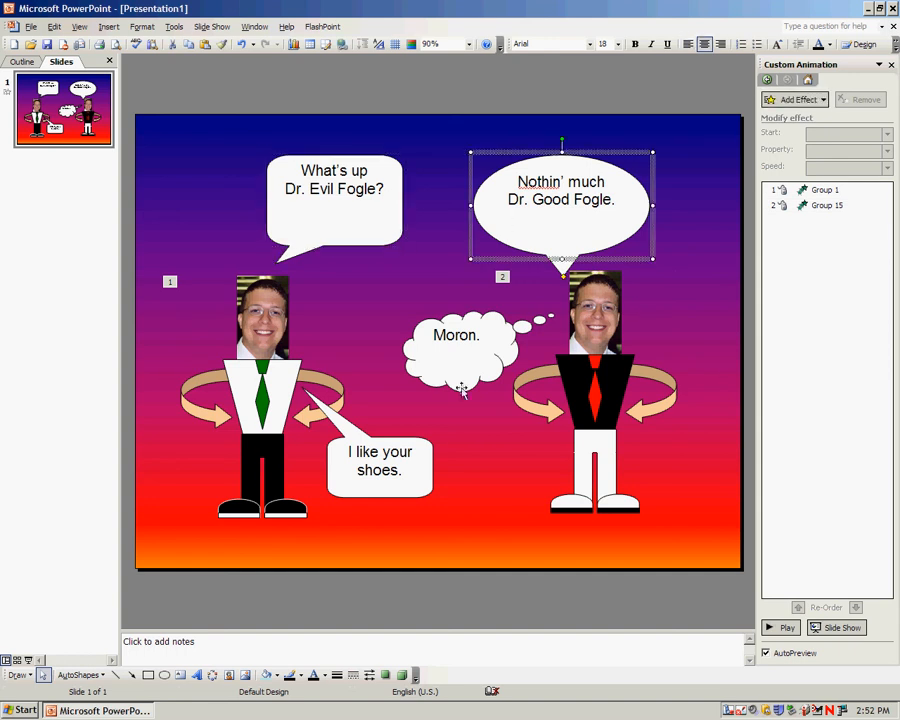
click(420, 442)
click(455, 355)
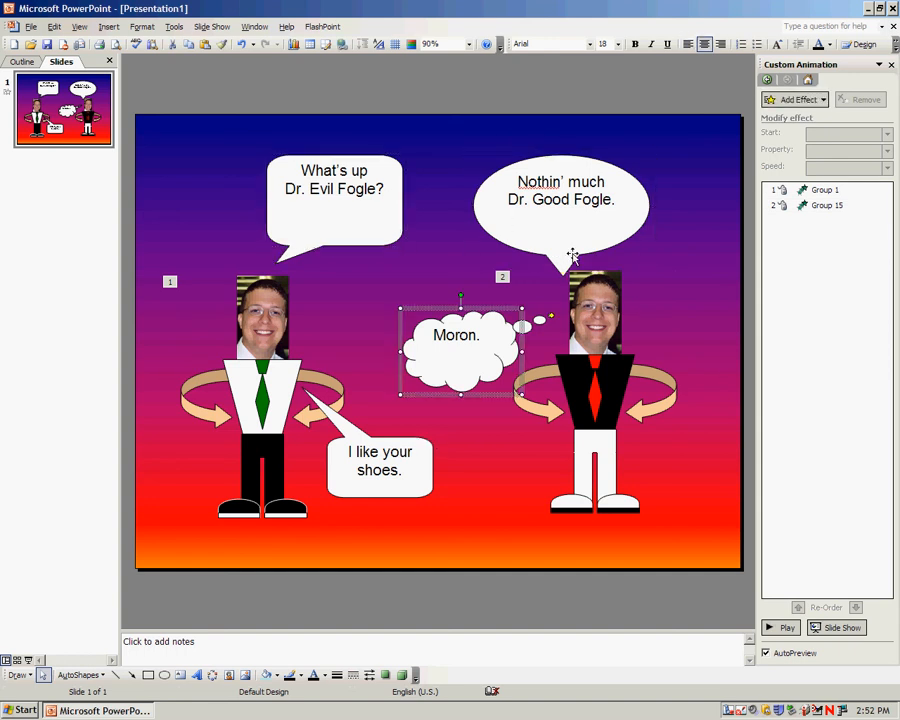
click(374, 225)
click(530, 230)
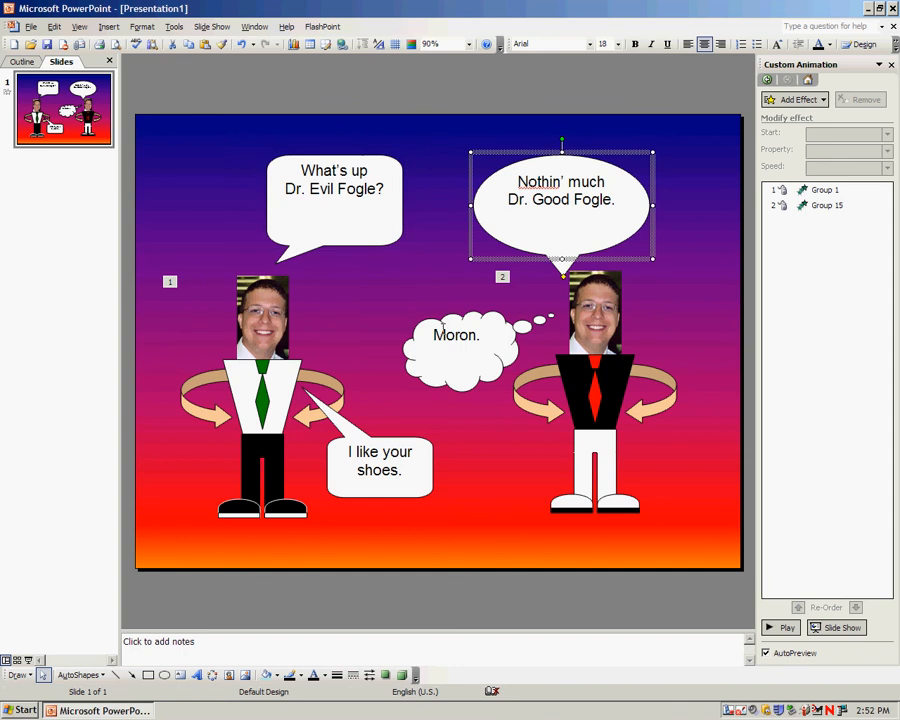
click(416, 486)
click(460, 355)
Add a Checkerboard entrance effect to the "What's up" callout.
click(367, 232)
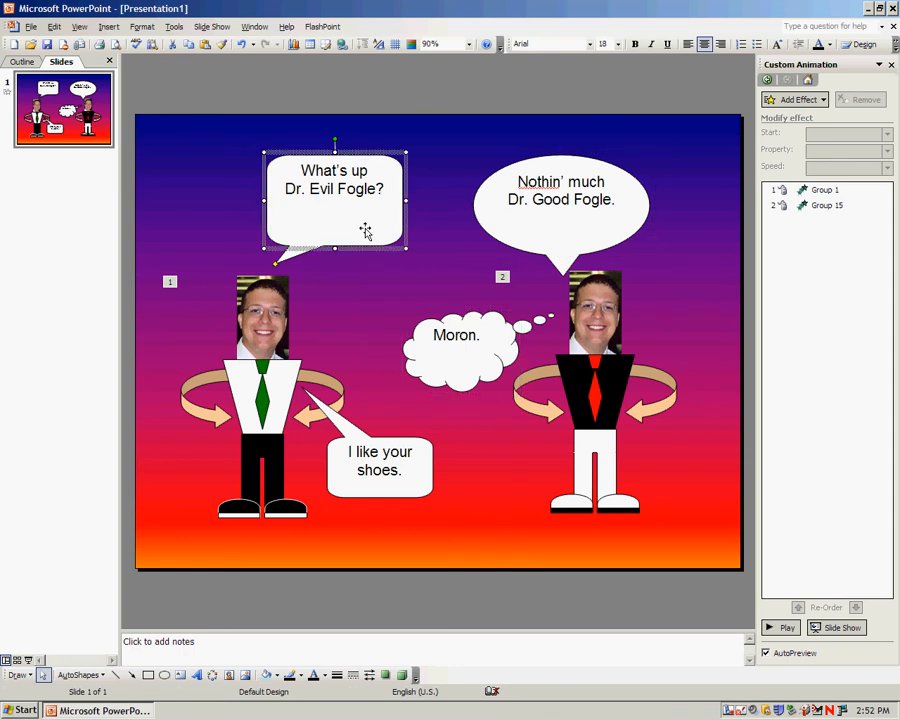
click(795, 100)
mouse_move(726, 117)
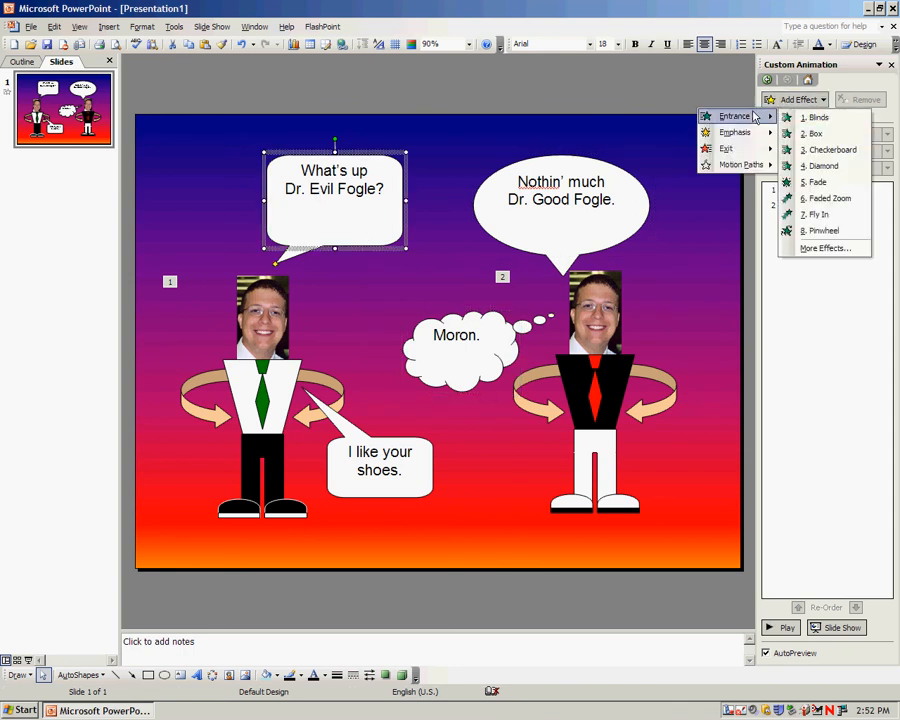
click(830, 150)
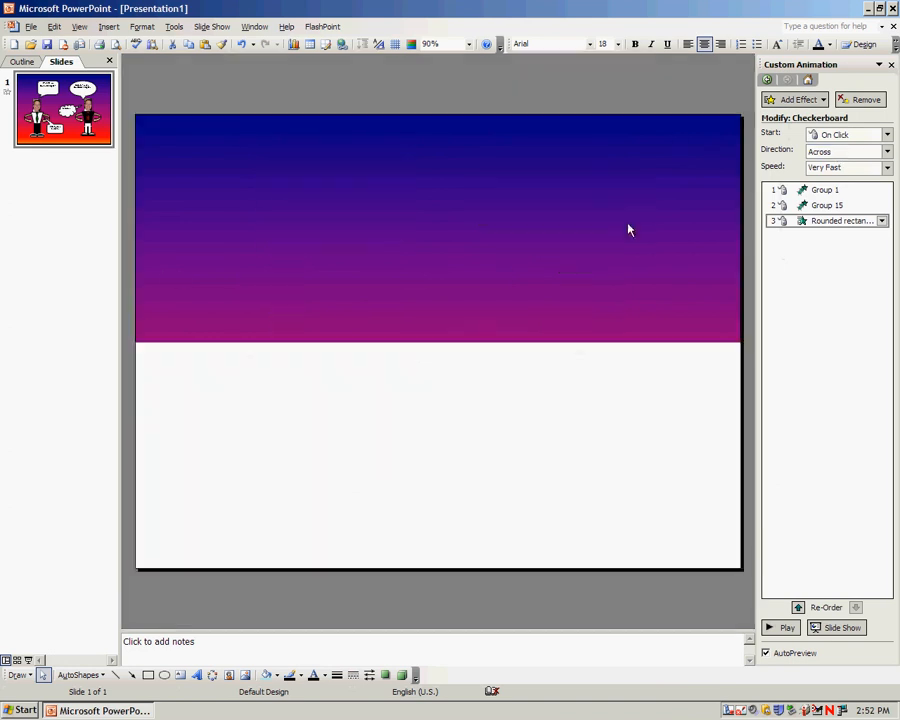
Add a Fade entrance effect to the oval "Nothin' much" callout and set its speed to Very Fast.
click(626, 224)
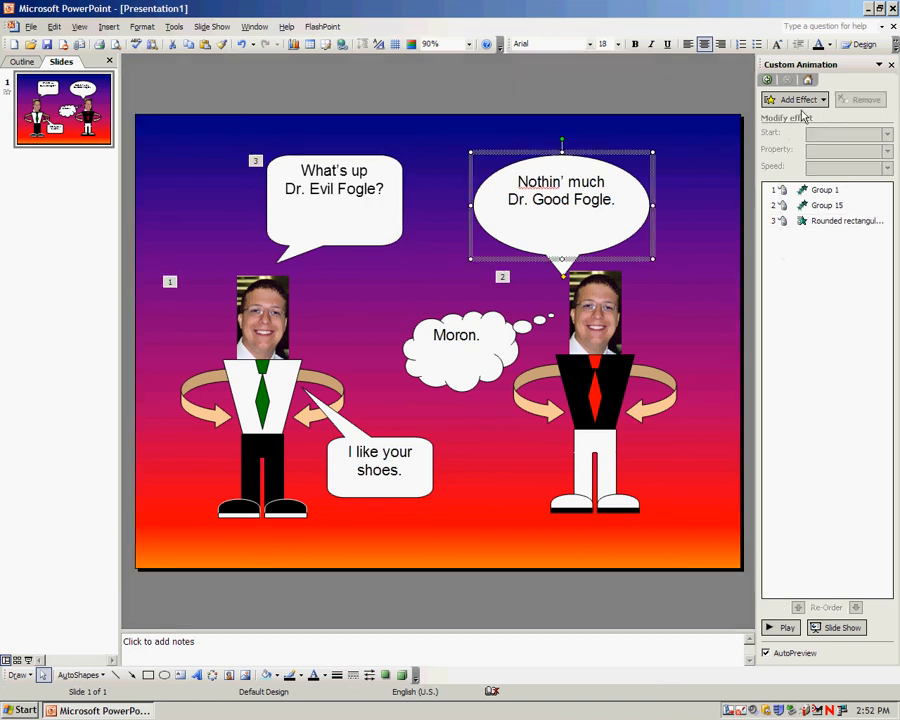
click(795, 100)
mouse_move(765, 116)
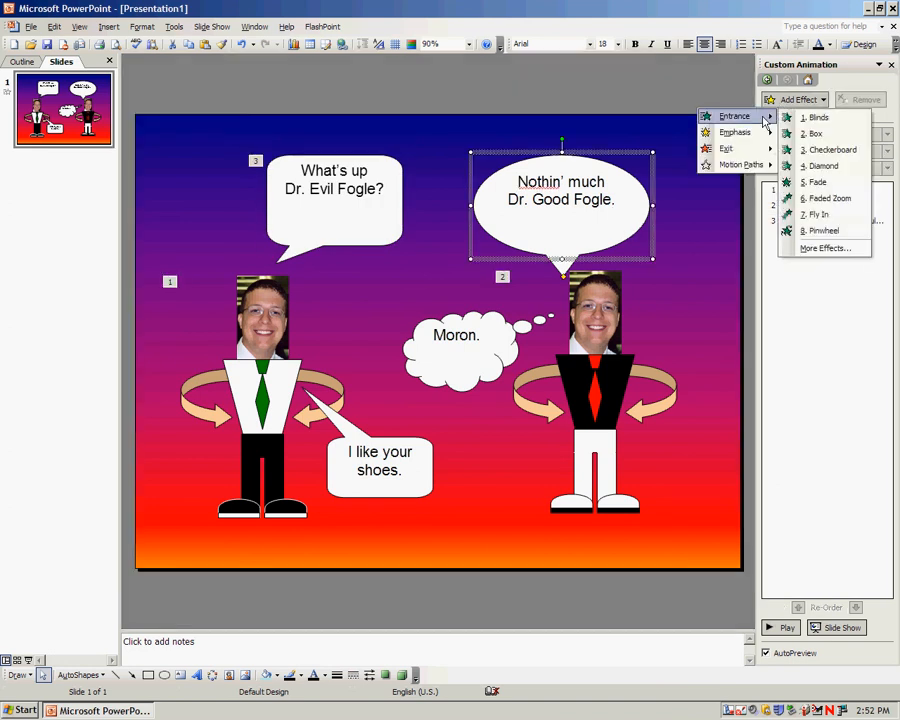
click(825, 181)
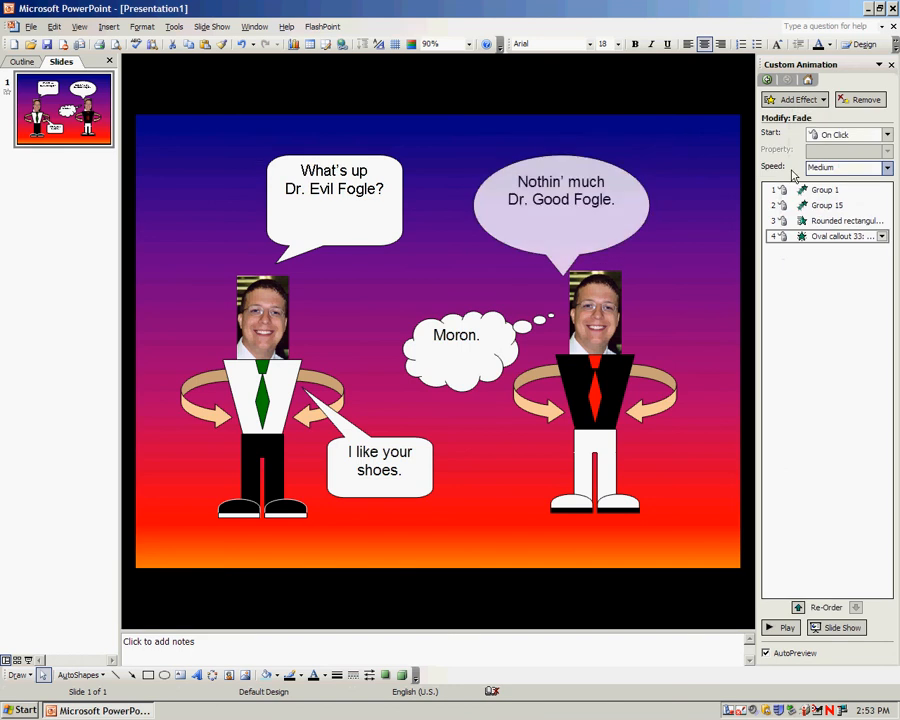
click(830, 168)
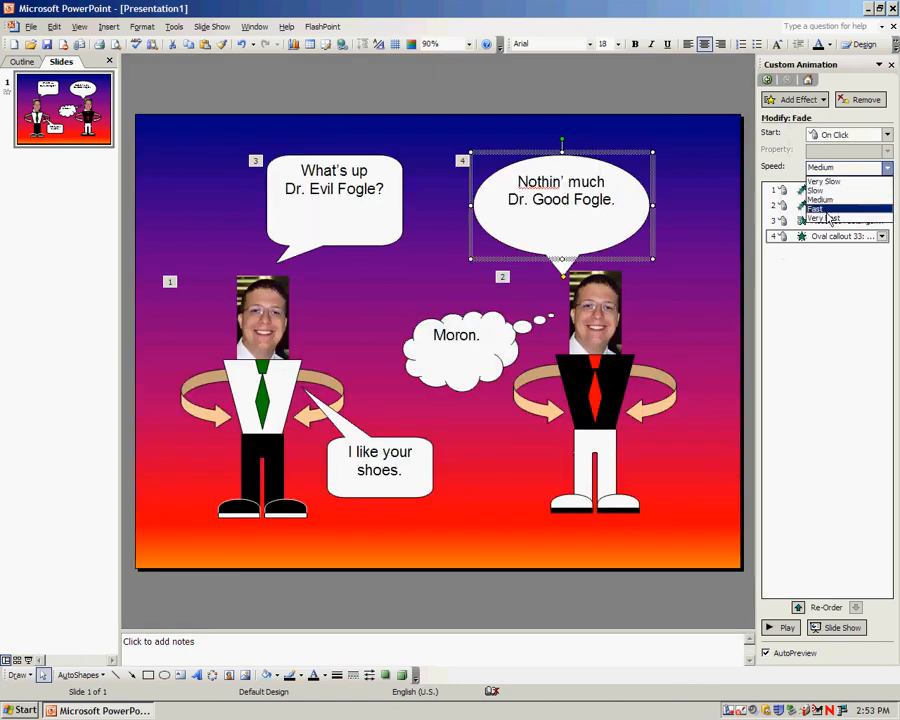
click(800, 205)
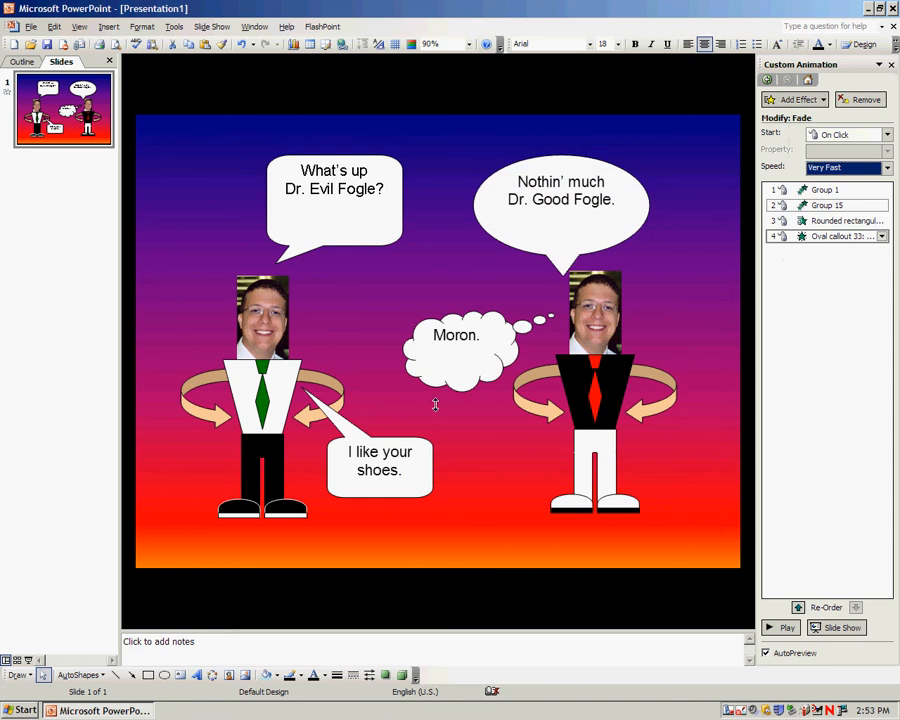
Add a Box entrance effect to the "I like your shoes." callout.
click(422, 456)
click(798, 99)
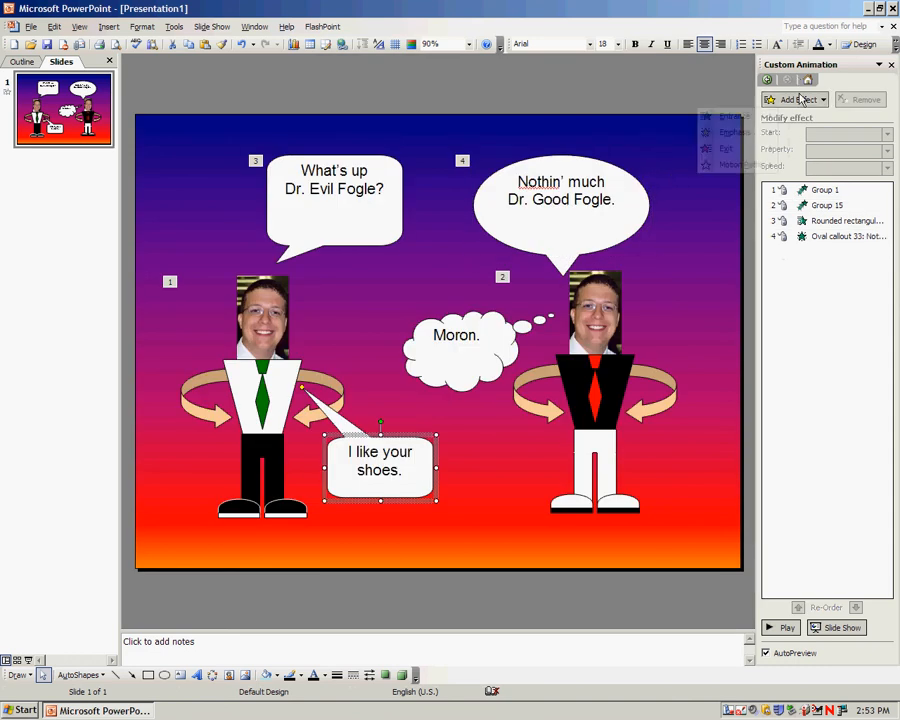
mouse_move(740, 116)
click(813, 133)
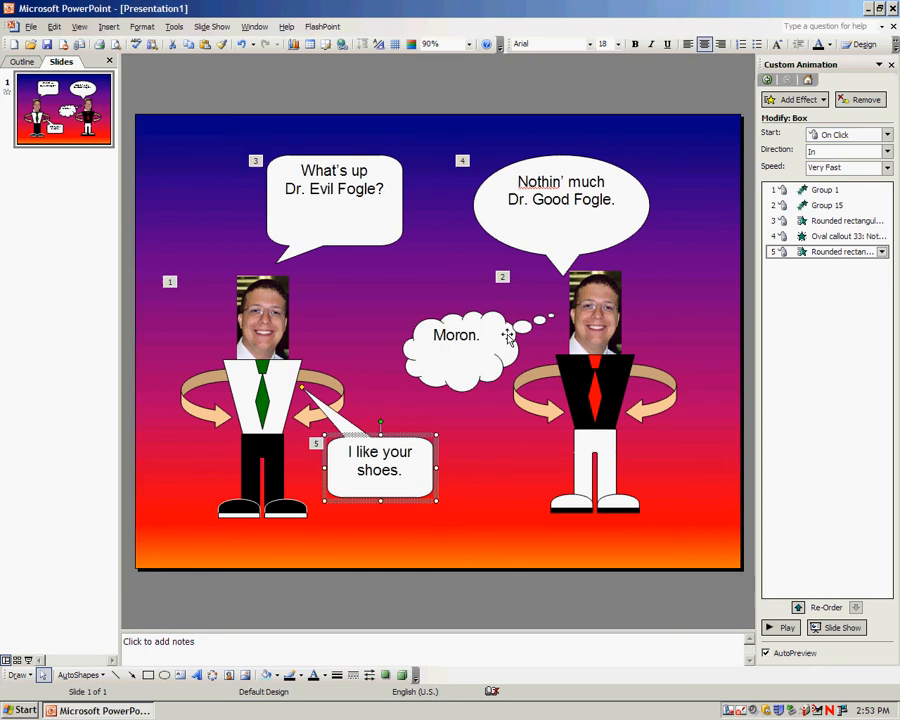
Add a Crawl In entrance effect to the "Moron." thought bubble from the full list of entrance effects.
click(493, 338)
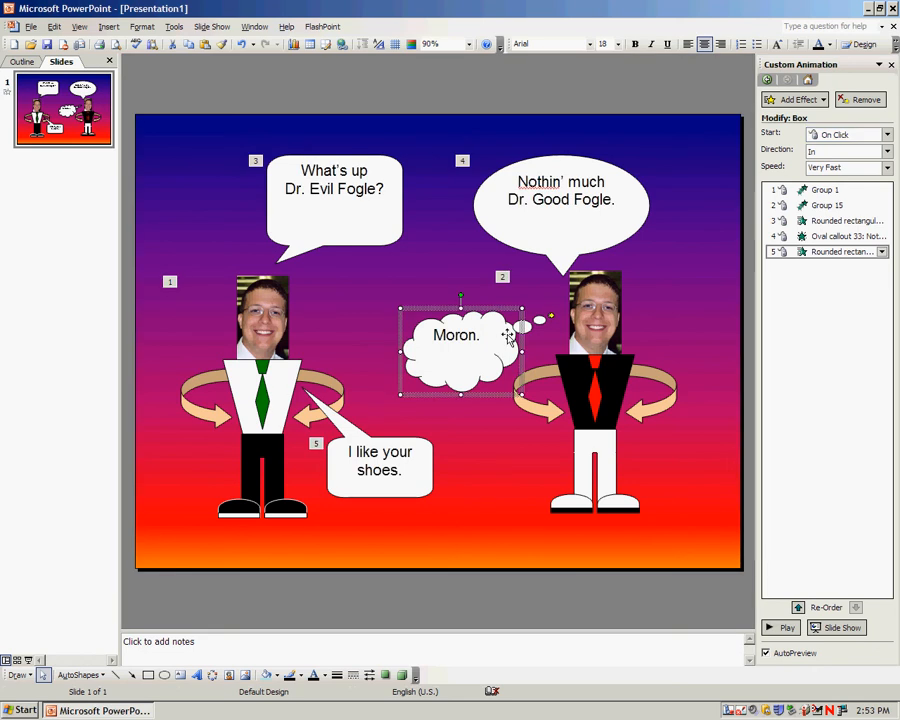
click(799, 100)
mouse_move(740, 116)
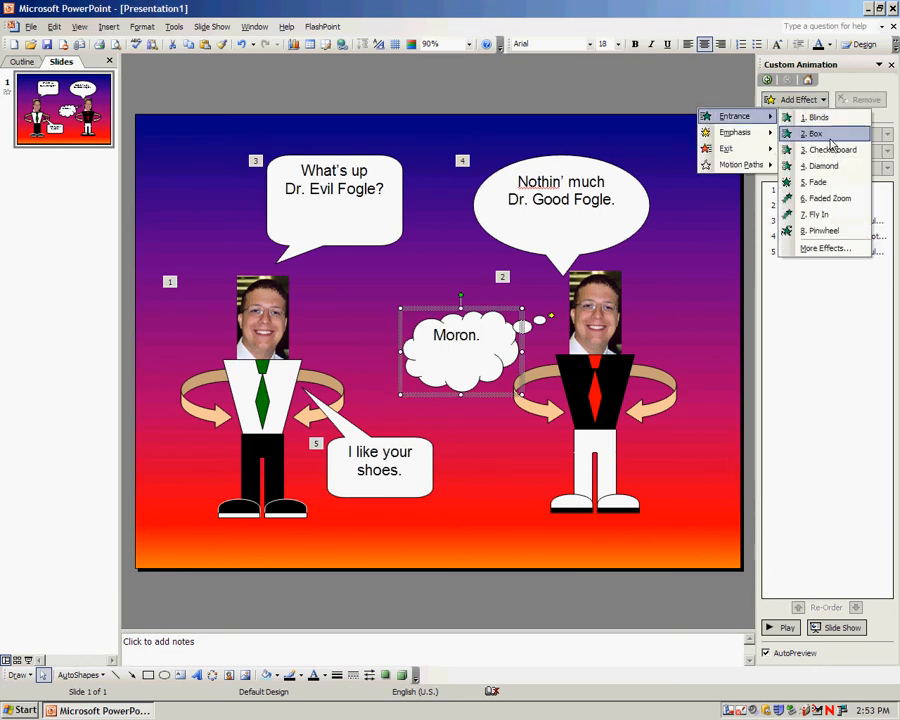
click(826, 248)
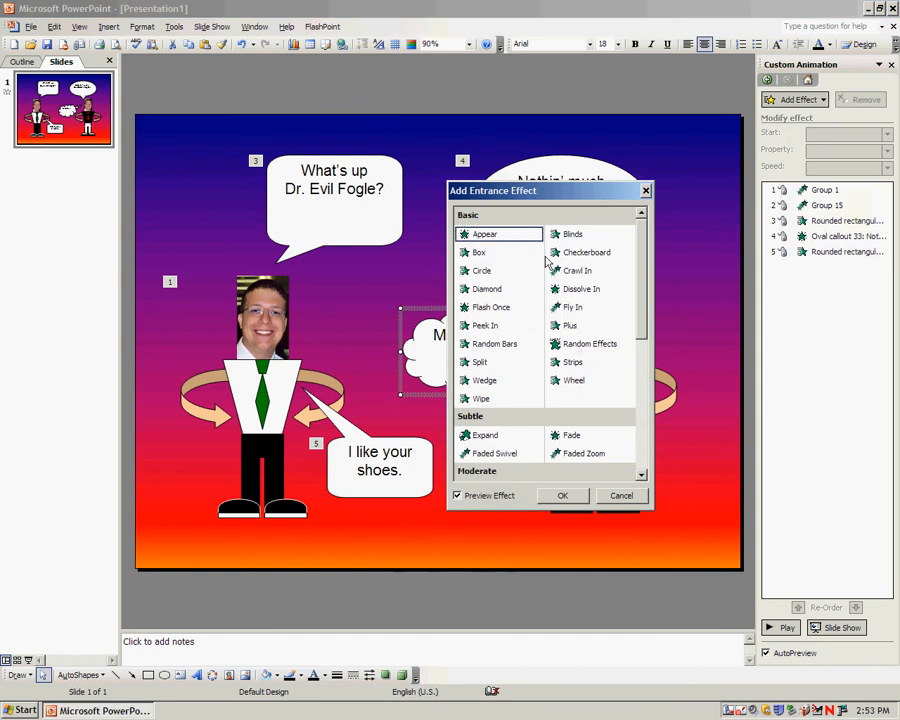
drag(647, 301, 645, 412)
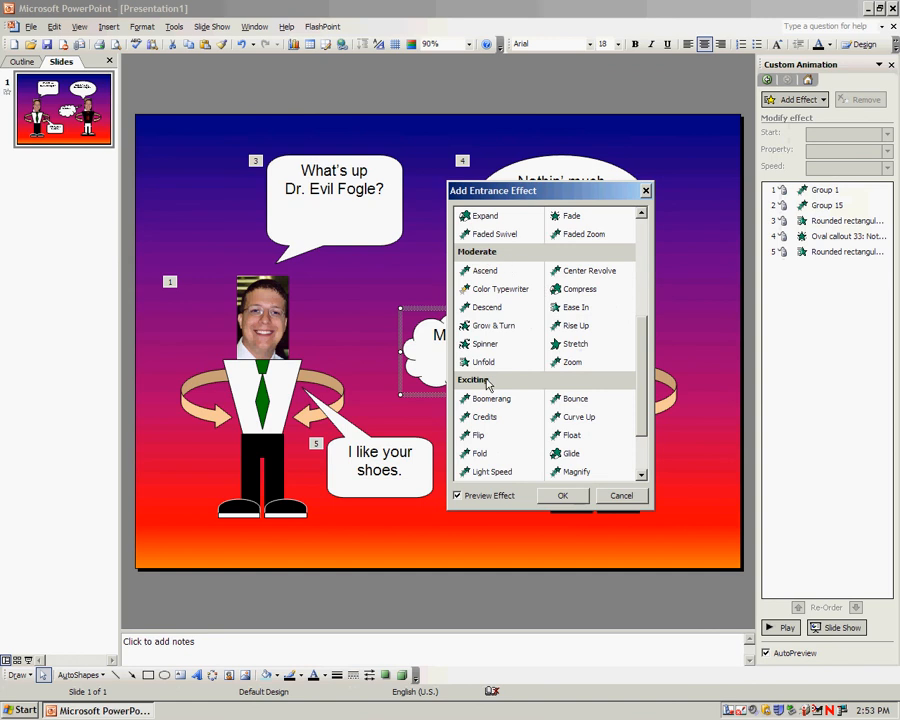
drag(638, 390, 633, 287)
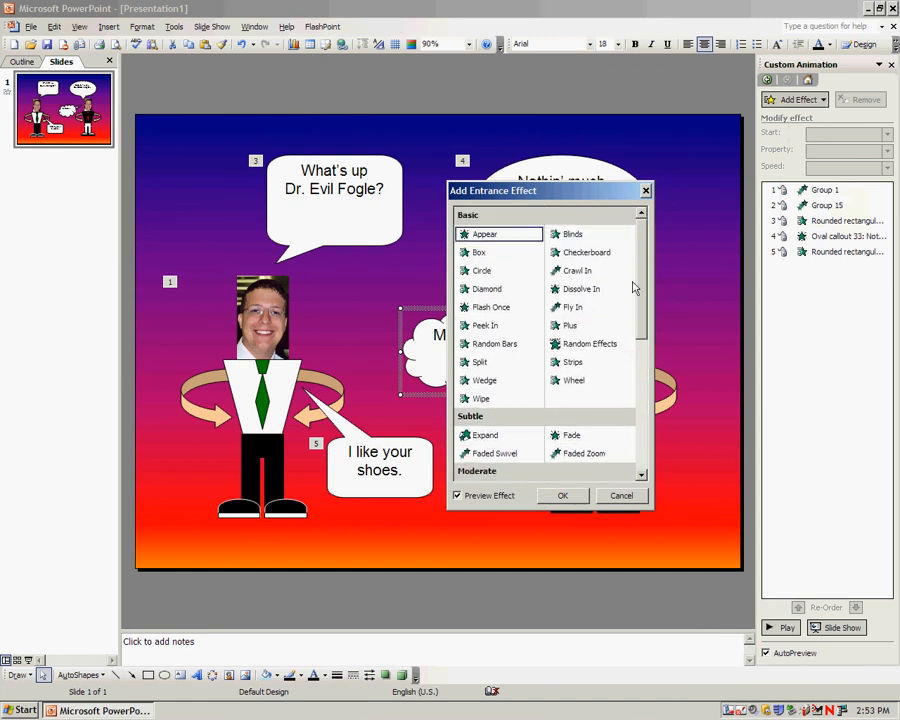
click(578, 271)
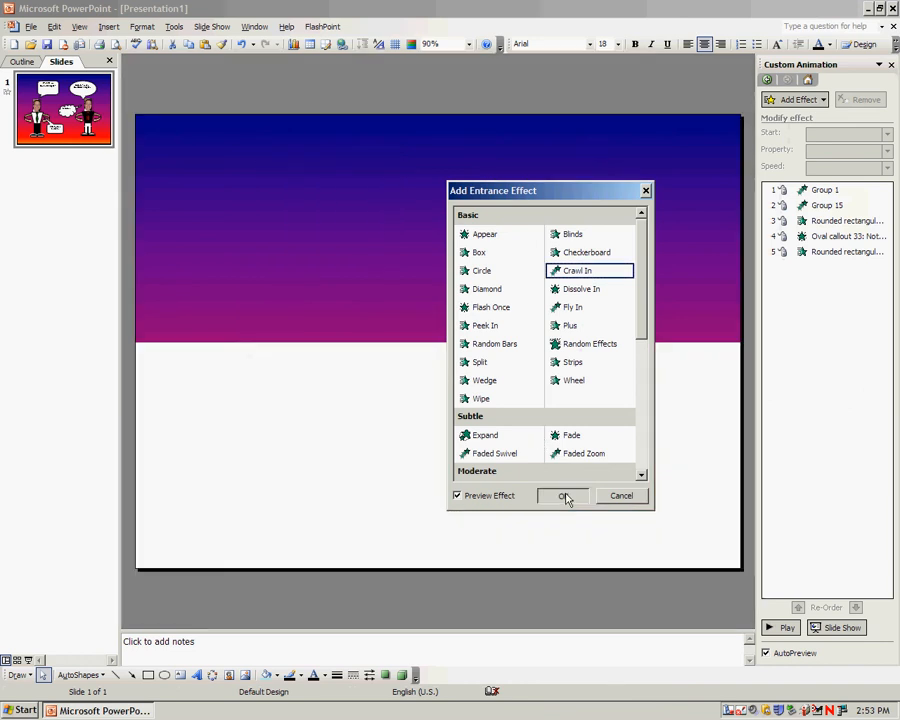
click(564, 494)
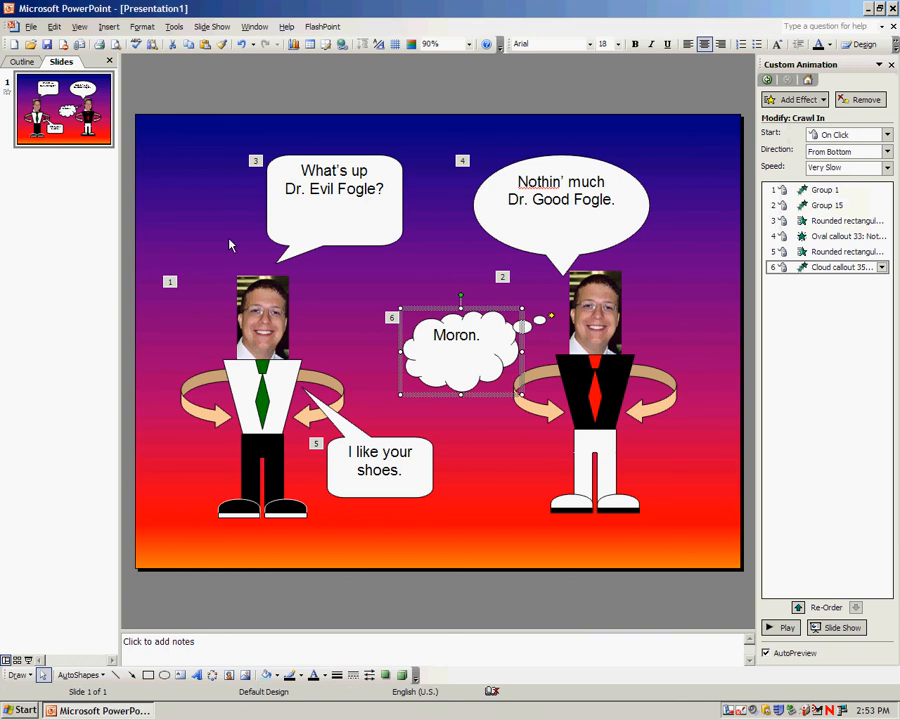
Check the order tags of the two figures and play a preview of the slide's animations.
click(171, 285)
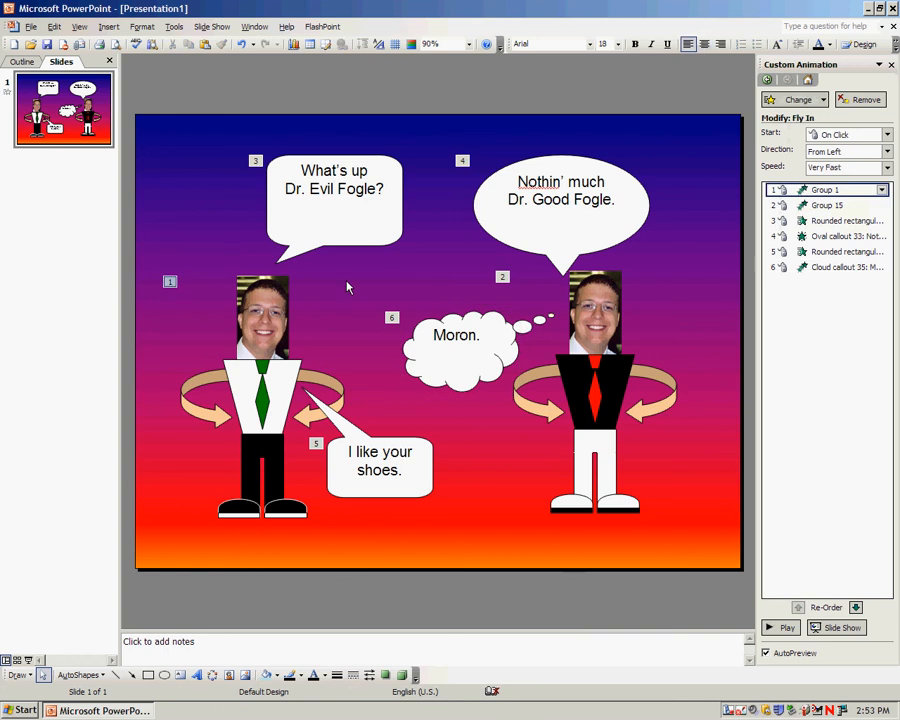
click(517, 284)
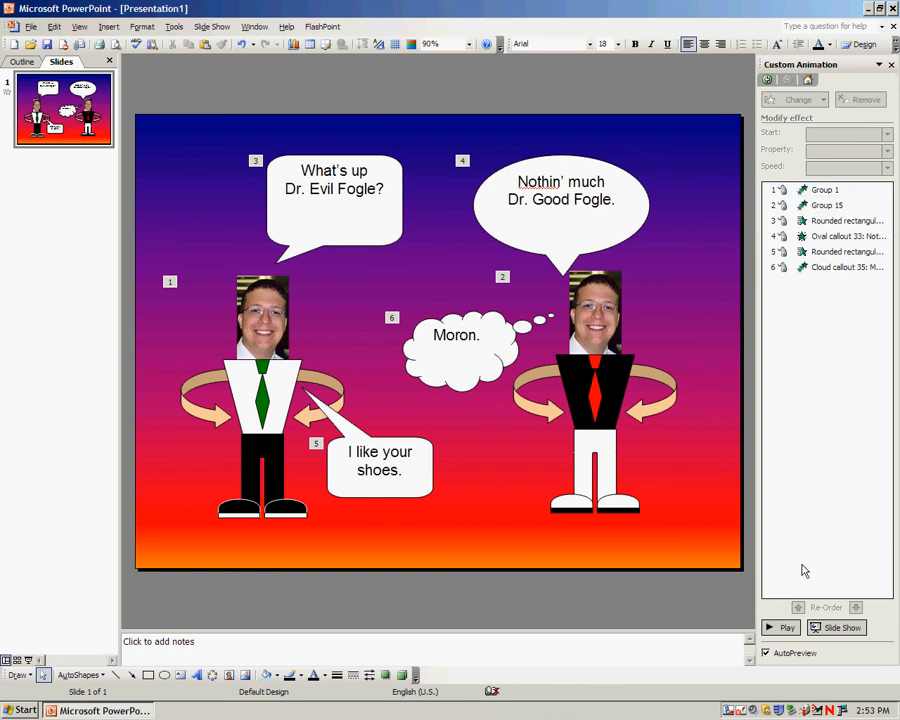
click(789, 628)
Set the speed of the "Moron." thought bubble's Crawl In effect to Very Fast.
click(392, 317)
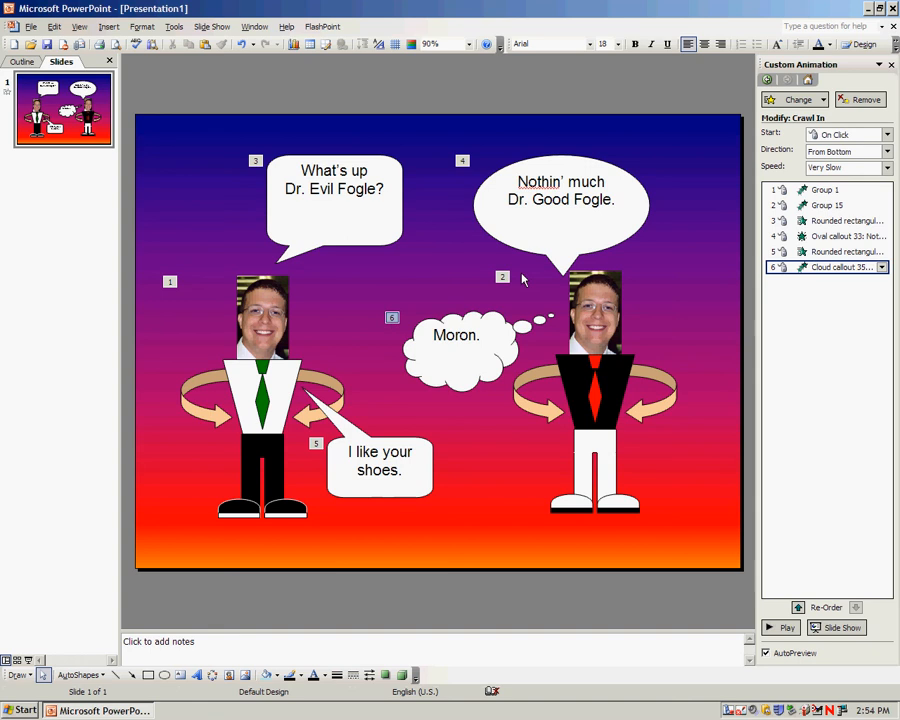
click(824, 170)
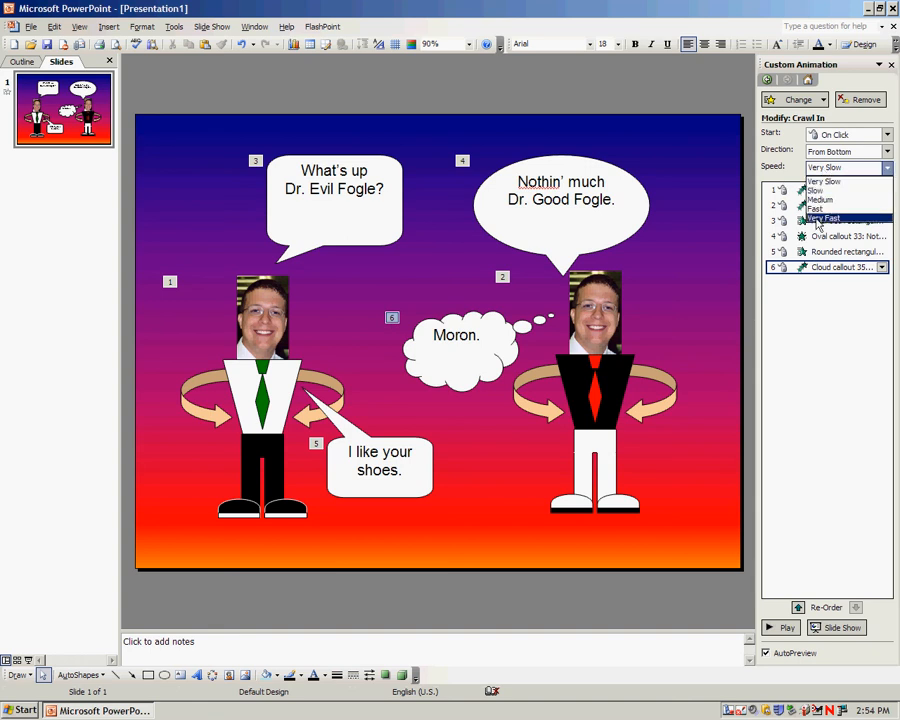
click(820, 218)
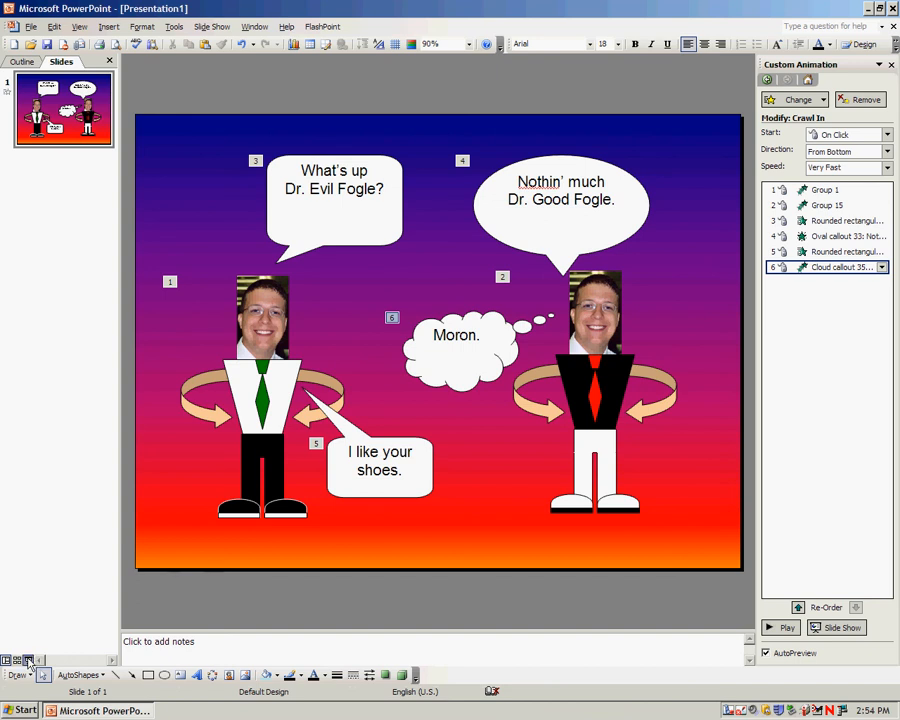
Run the slide show through all the entrance effects and return to editing the slide.
click(28, 661)
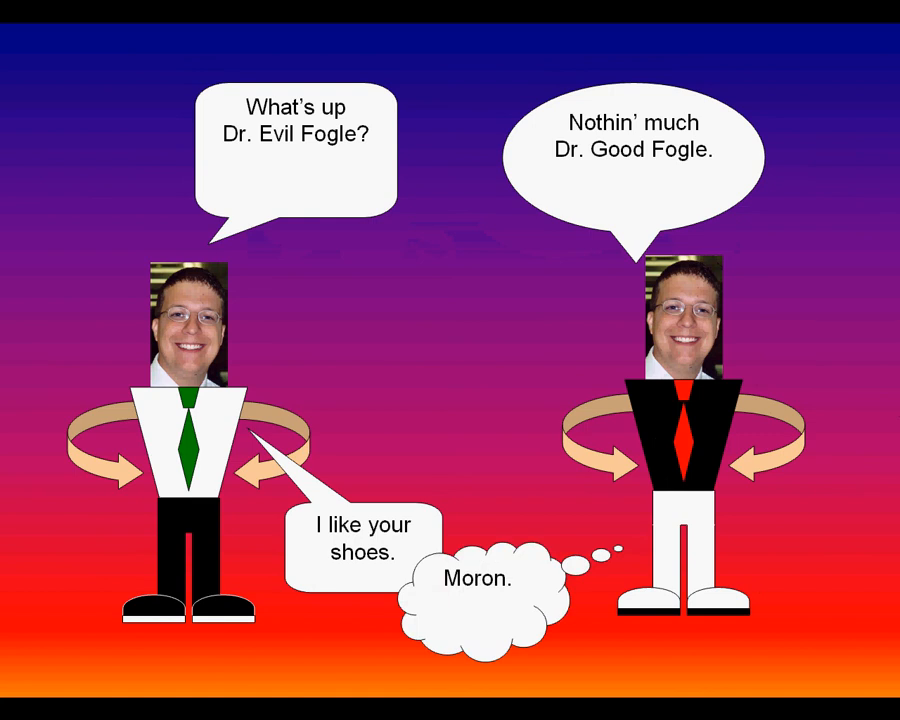
click(271, 566)
click(271, 566)
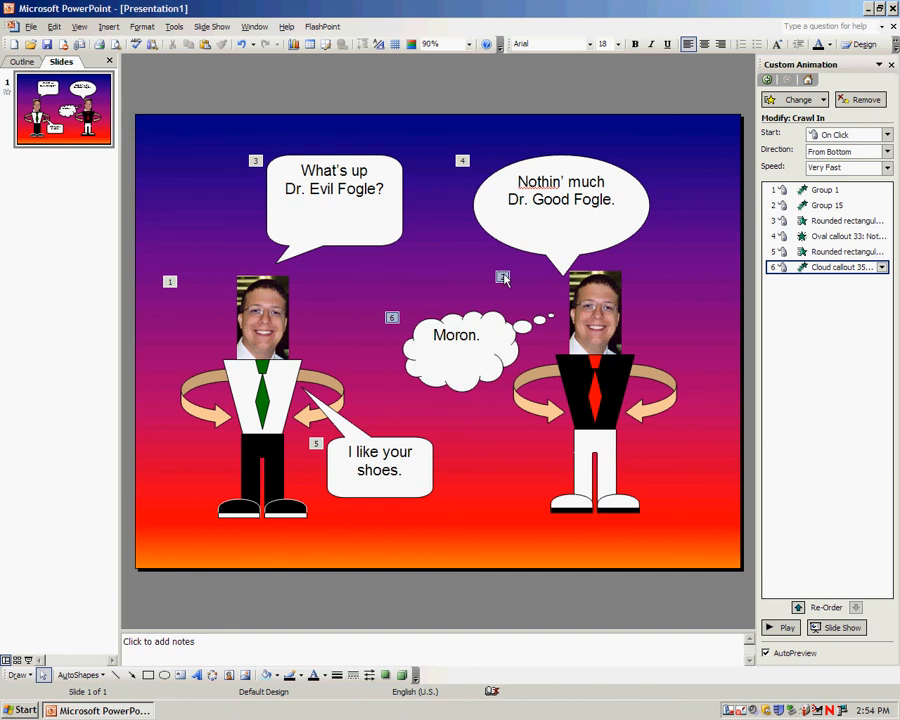
Move the black-shirted figure's entrance effect ahead of the white-shirted figure's so it plays first.
click(503, 278)
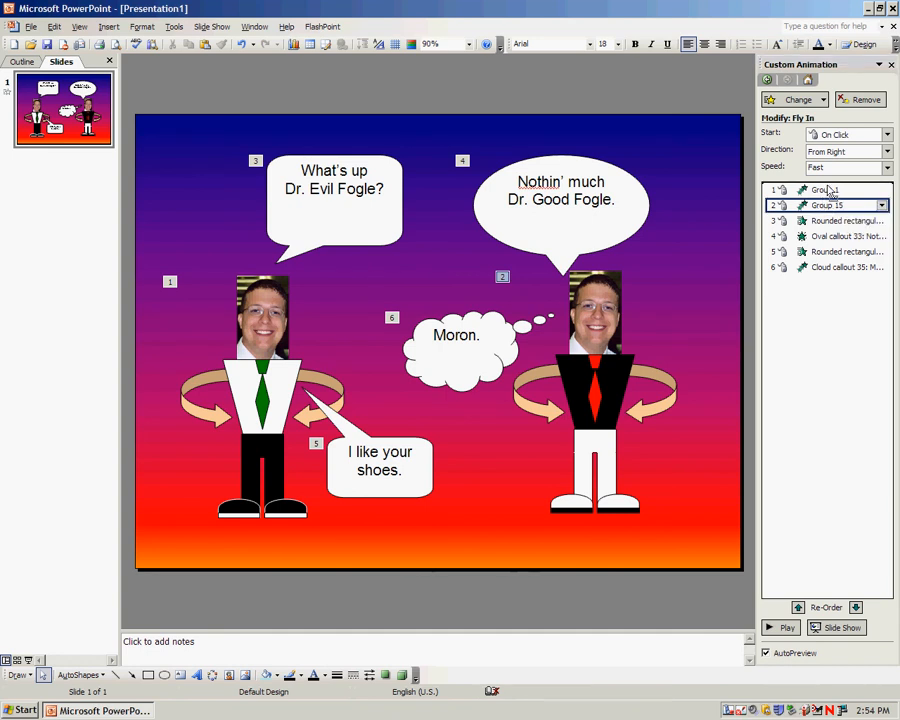
drag(828, 190, 824, 184)
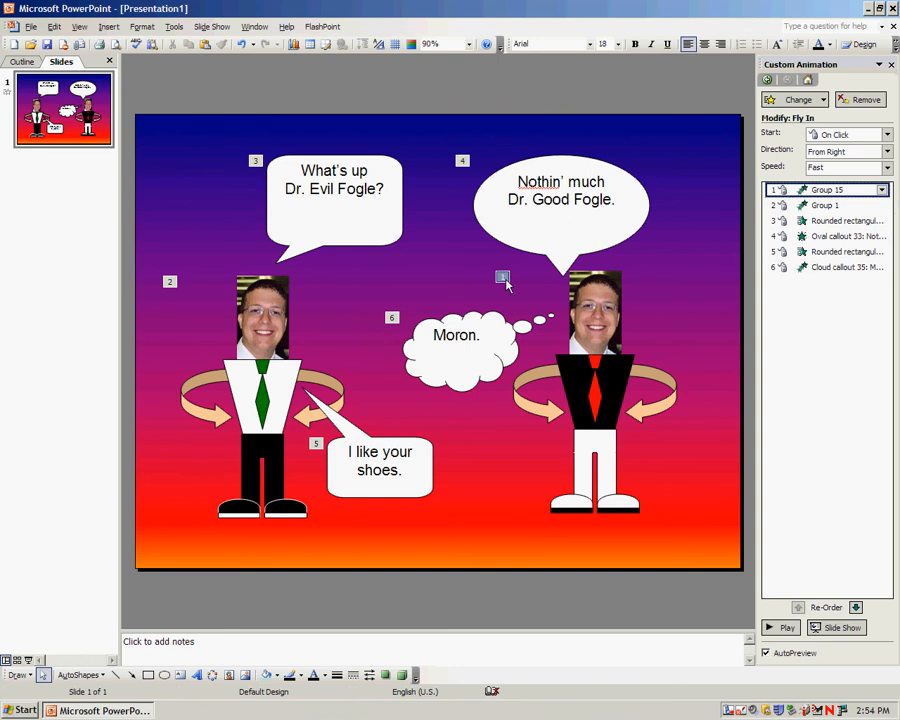
click(246, 45)
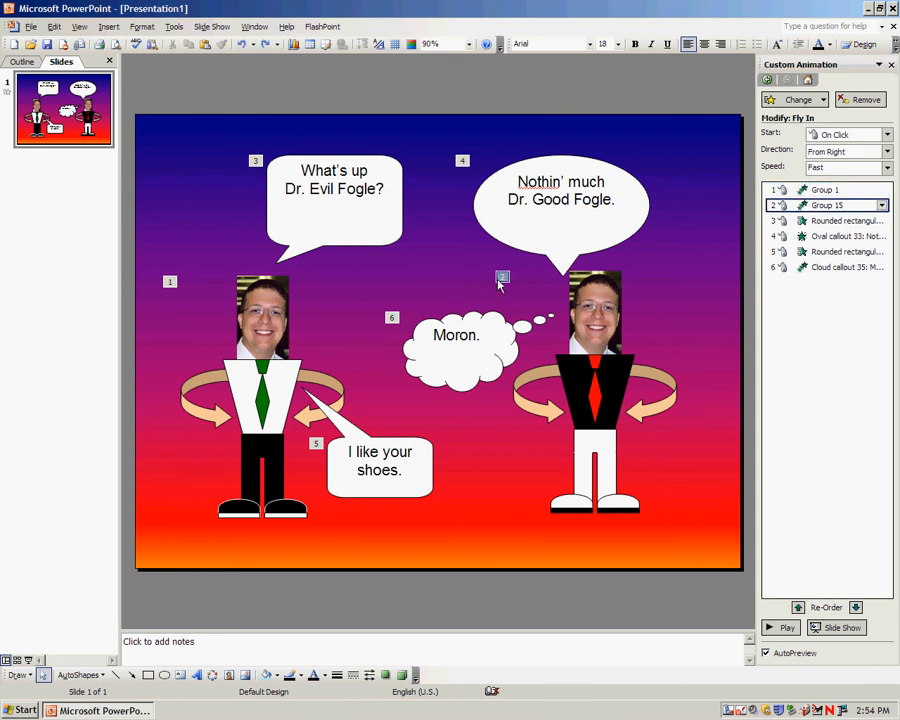
click(800, 608)
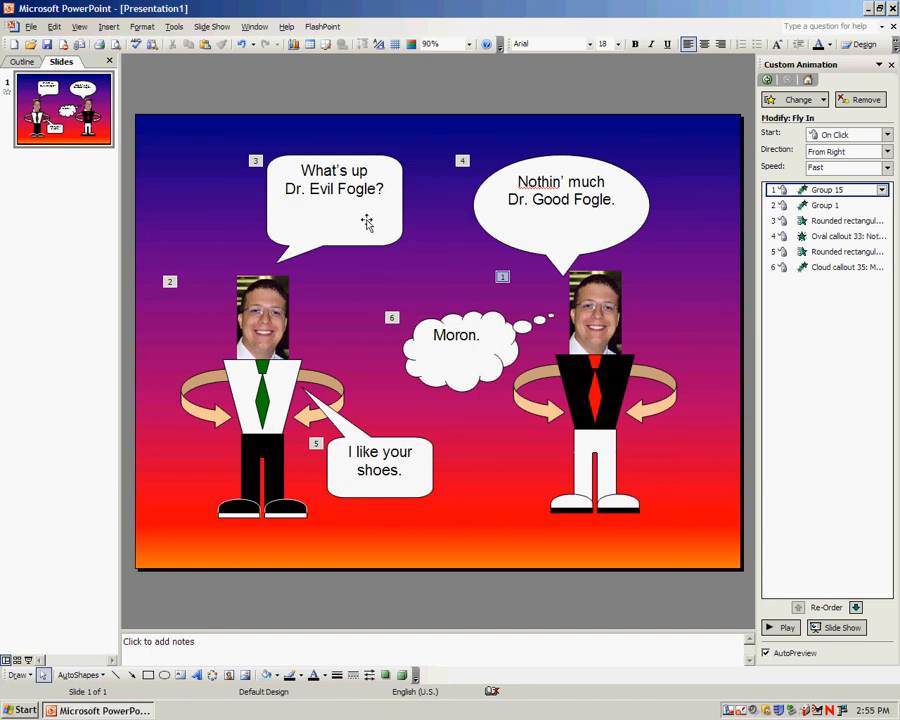
Set the oval "Nothin' much" callout's Fade effect to start With Previous, together with the "What's up" callout.
click(307, 206)
click(493, 207)
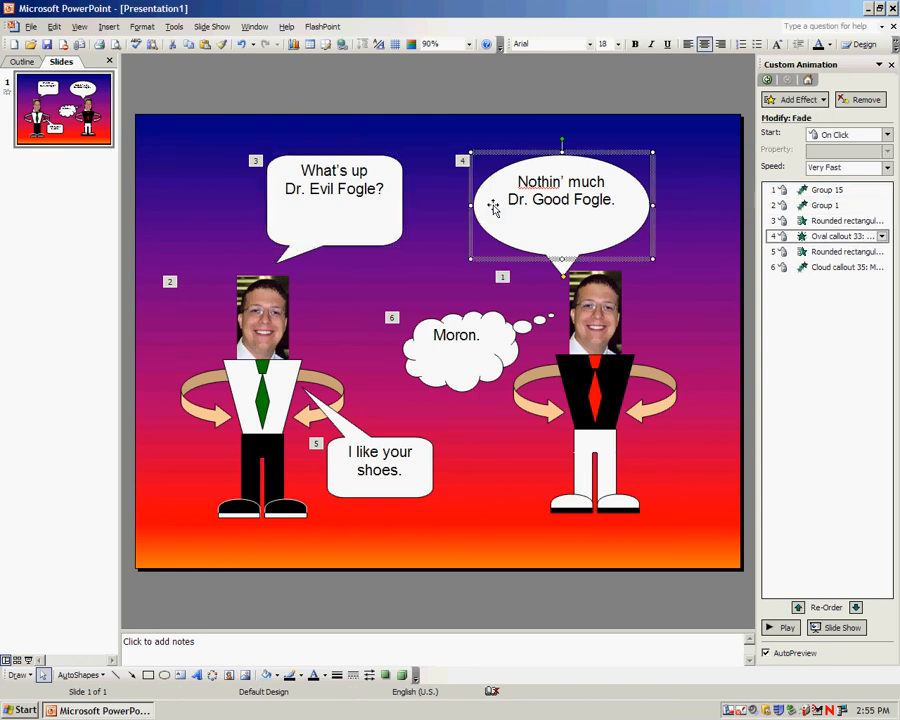
click(402, 209)
click(488, 201)
click(310, 224)
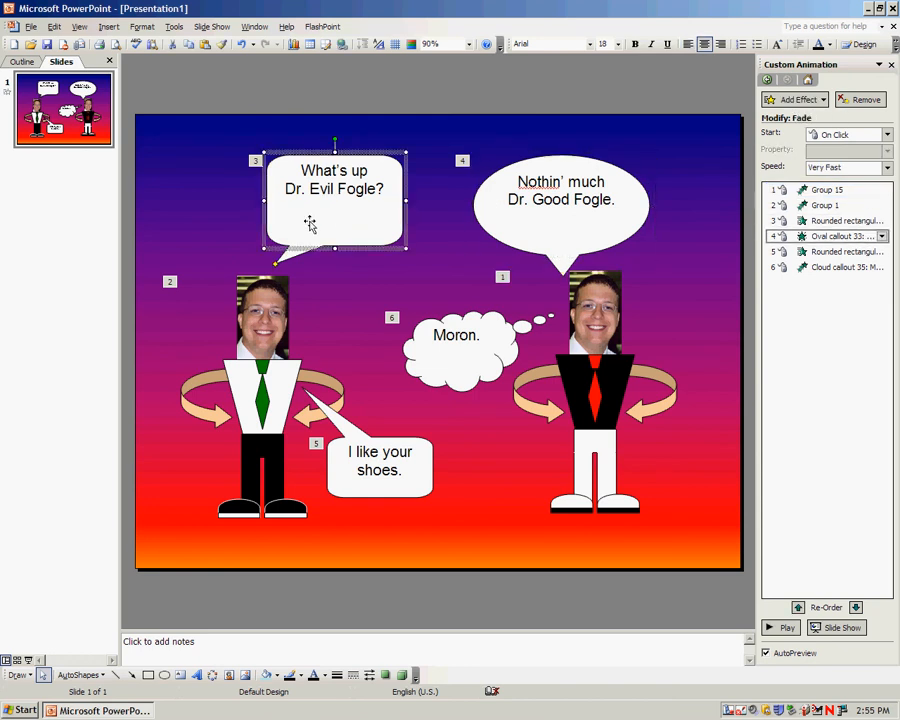
click(484, 200)
click(463, 162)
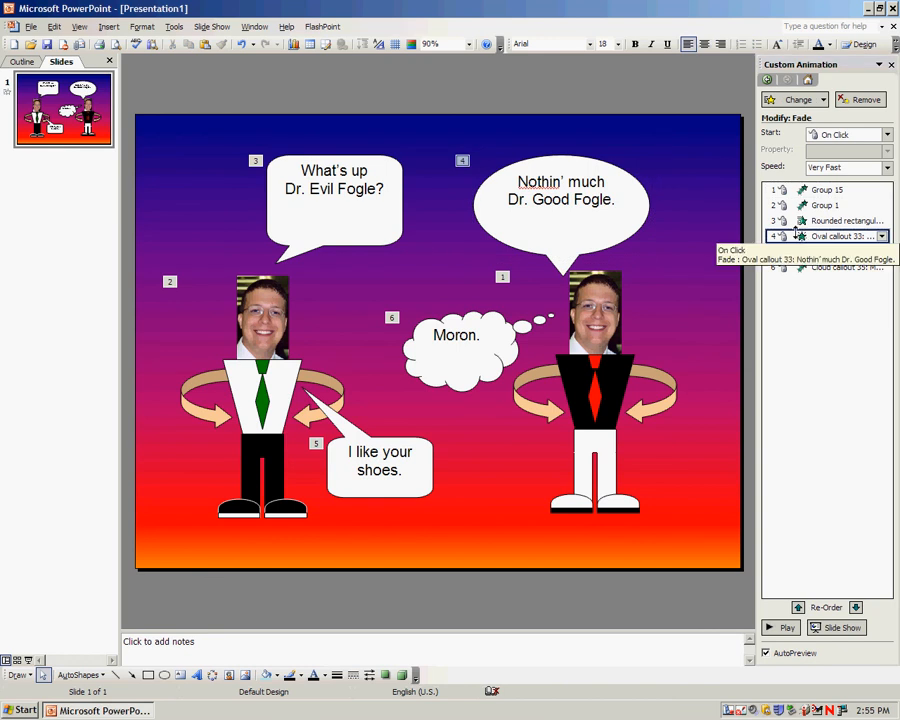
click(845, 135)
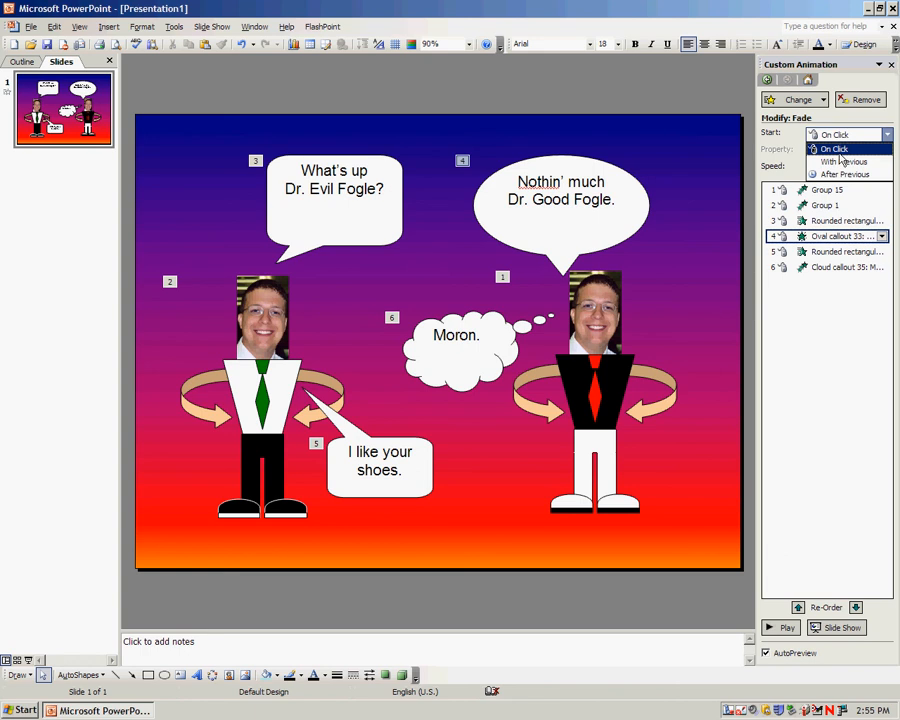
click(843, 162)
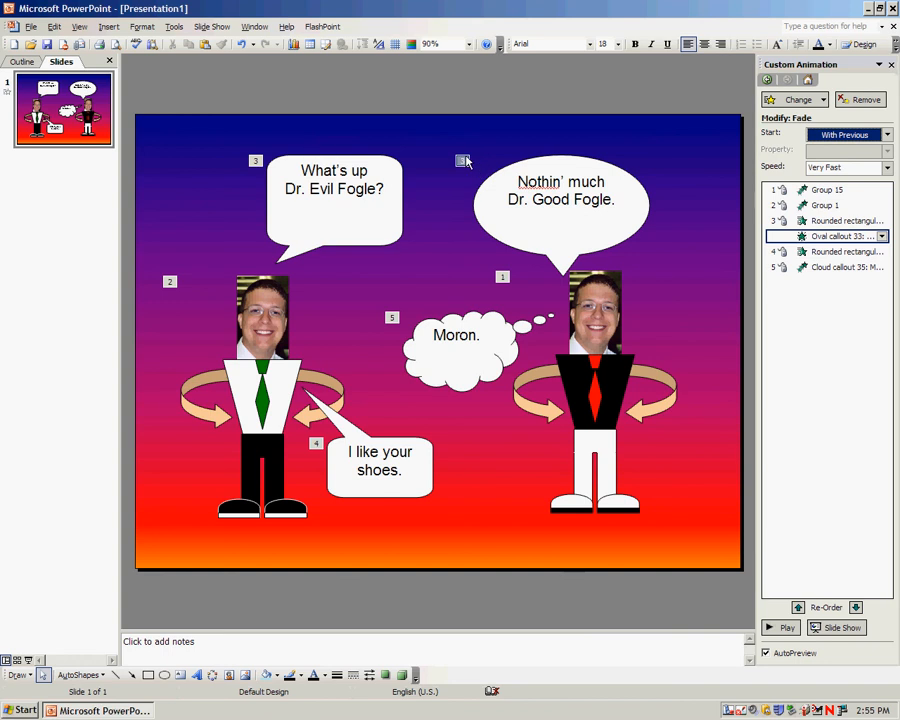
Review the available start options for the "I like your shoes." callout's Box effect.
click(792, 251)
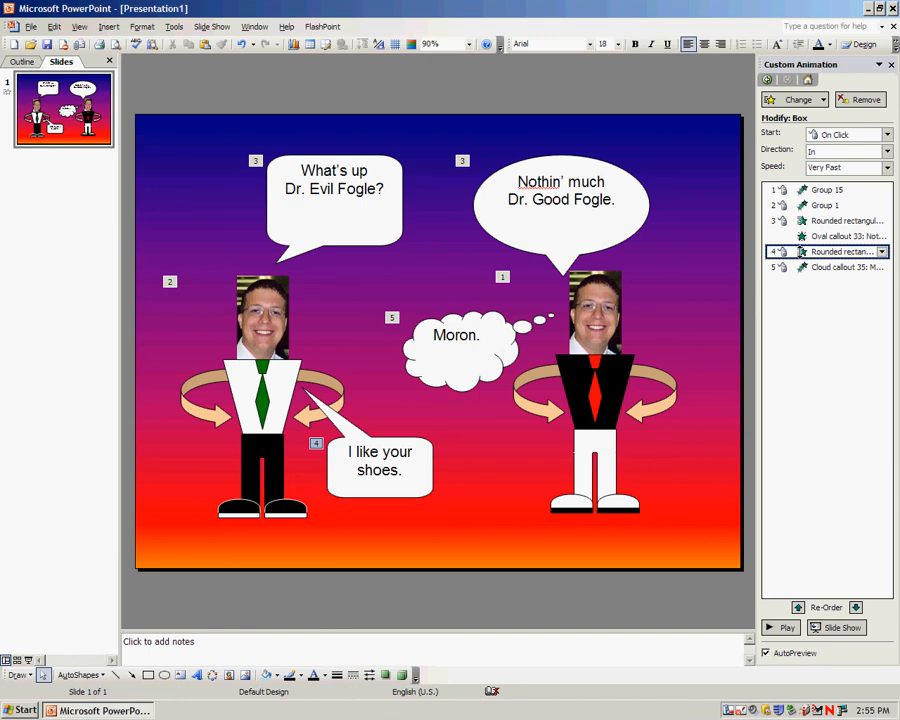
click(838, 134)
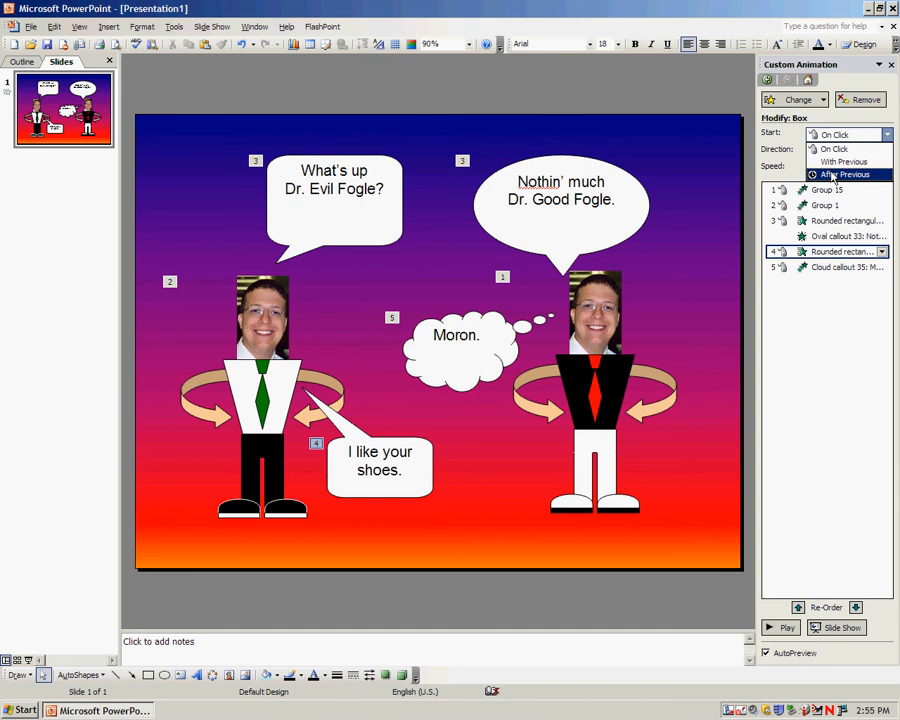
click(701, 106)
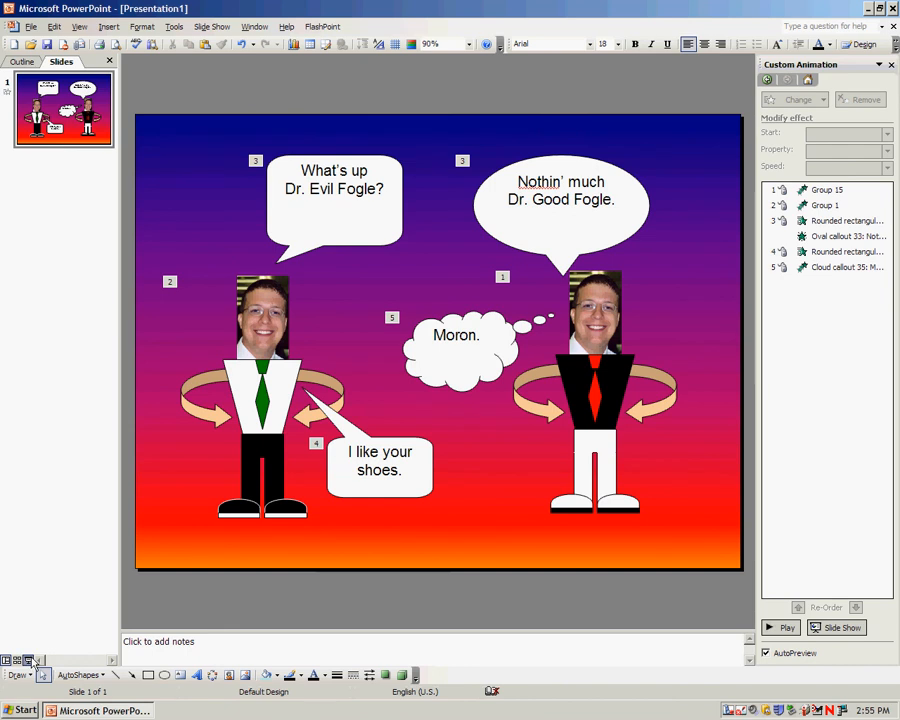
Play the reordered animation sequence as a full-screen slide show and exit back to the slide.
key(F5)
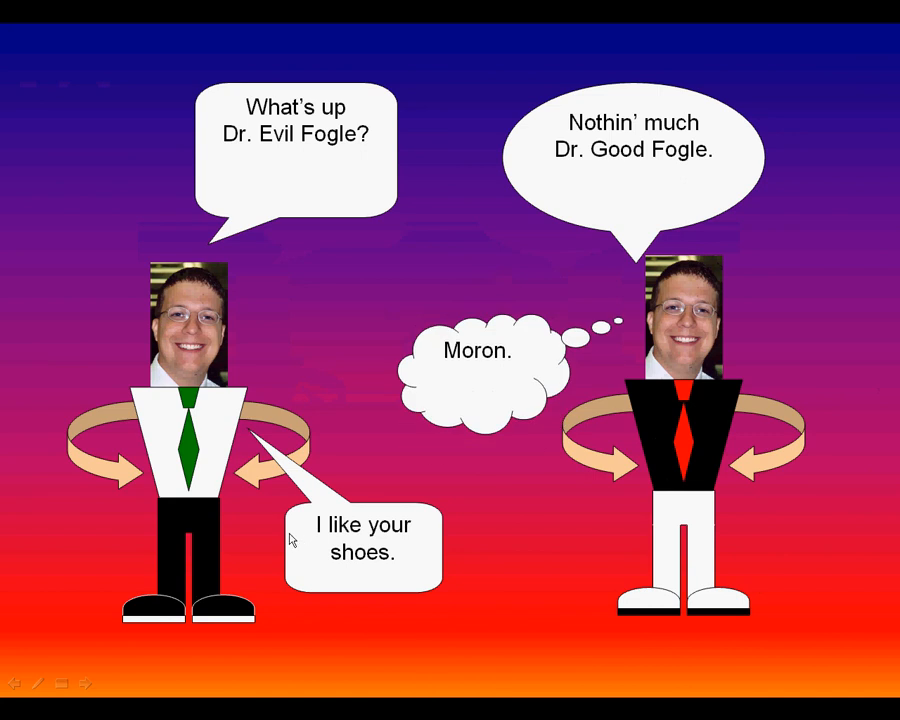
click(492, 593)
click(486, 590)
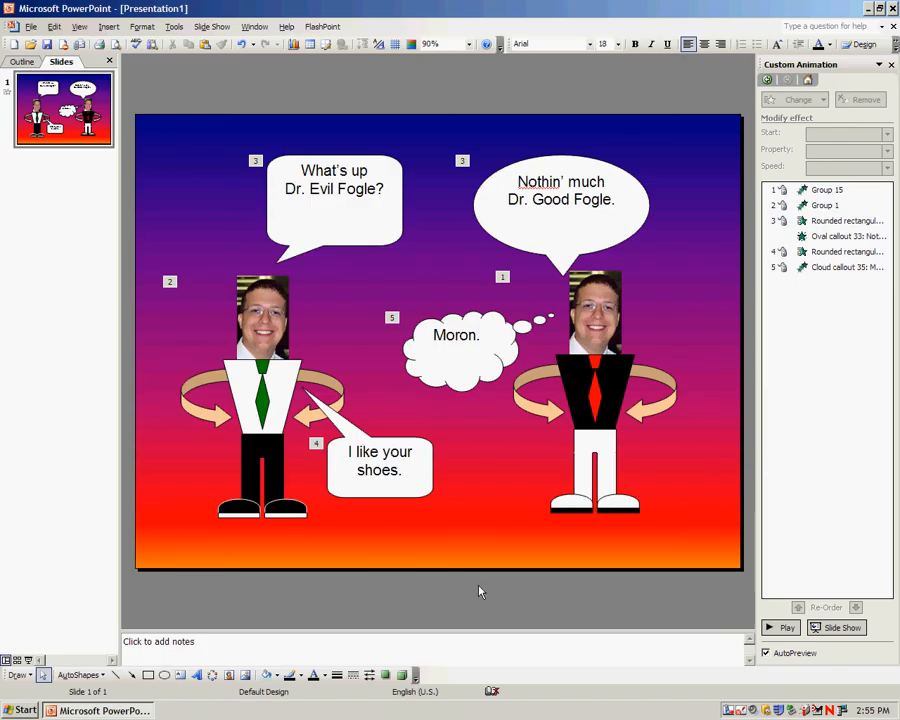